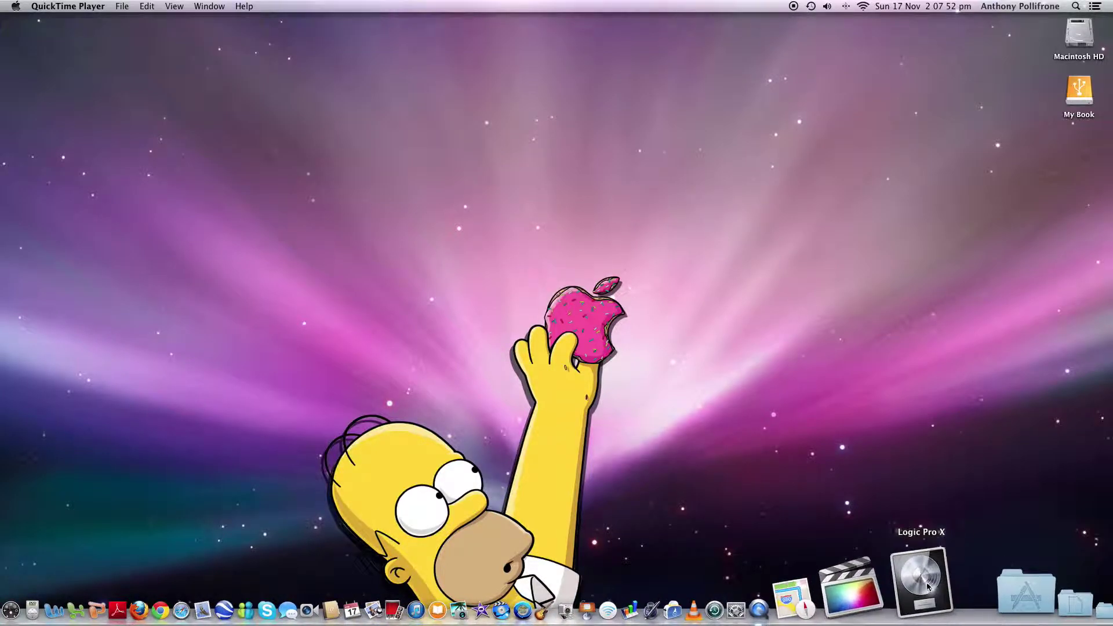
- Launch Logic Pro X from the Dock so the 'dub song 2' project opens
left_click(927, 587)
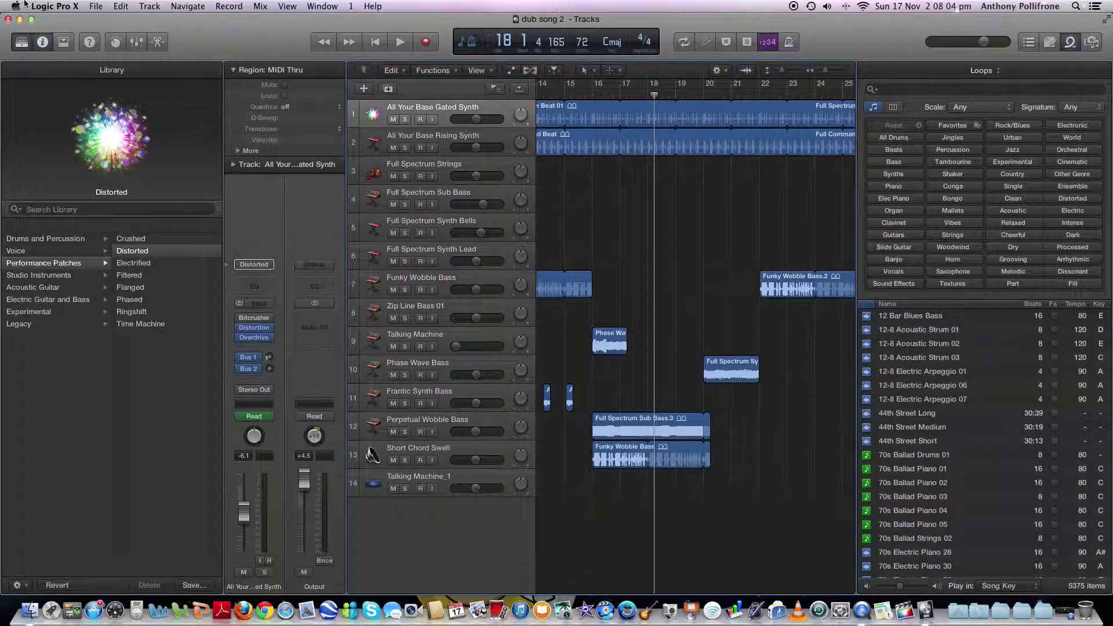
- Create a new Untitled project with one Classic Electric Piano track, keeping dub song 2 open
left_click(96, 6)
left_click(107, 17)
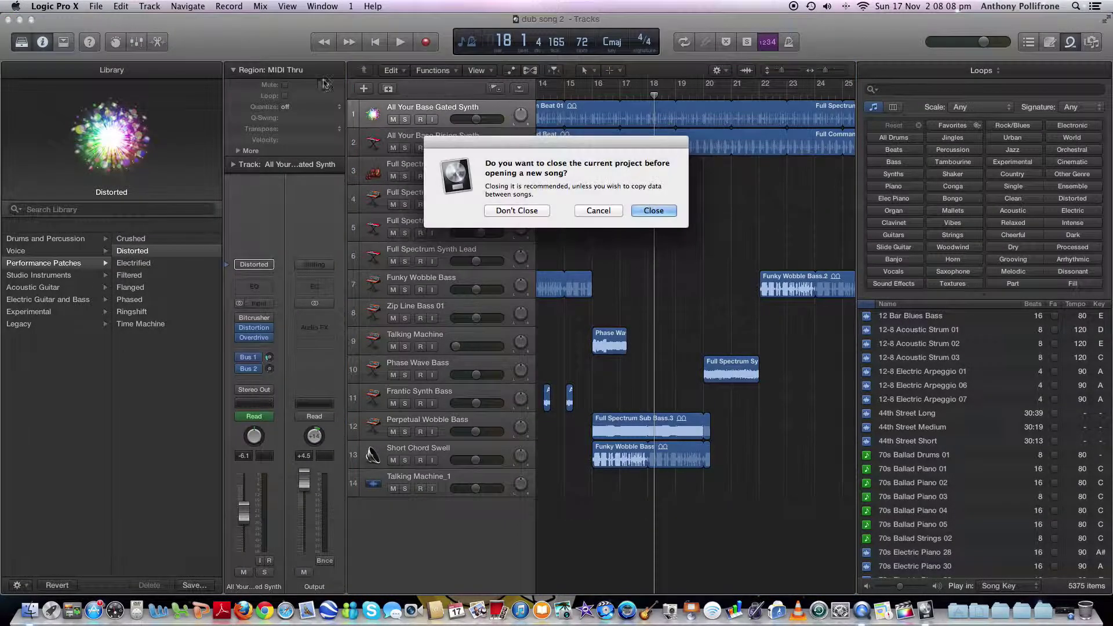
left_click(513, 211)
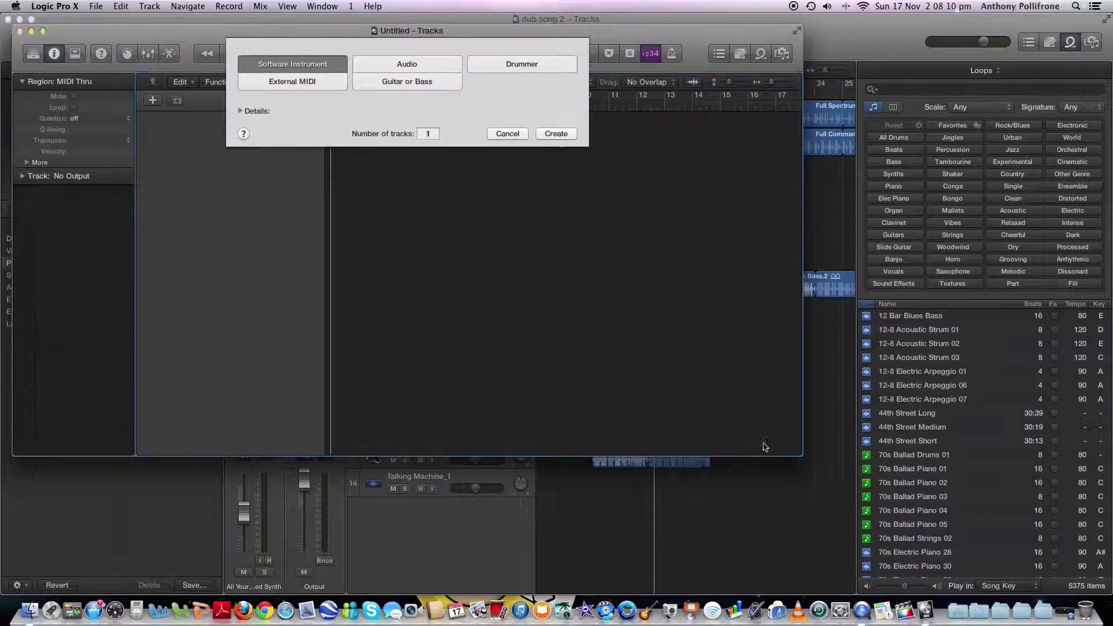
left_click(557, 134)
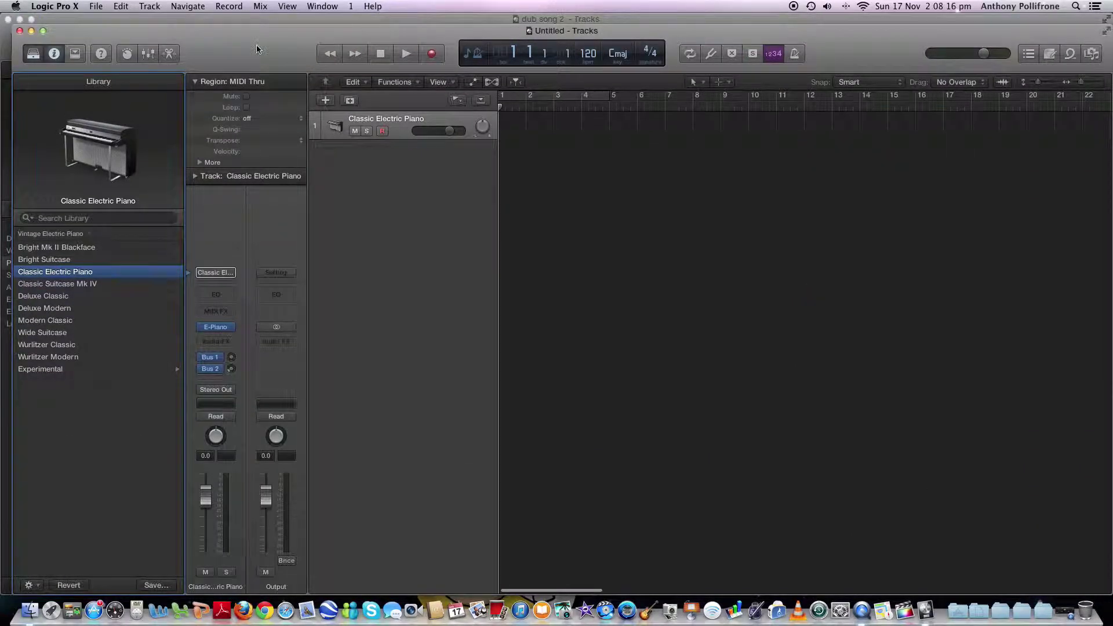
- Add one more Classic Electric Piano software instrument track via Track > New Tracks
left_click(149, 7)
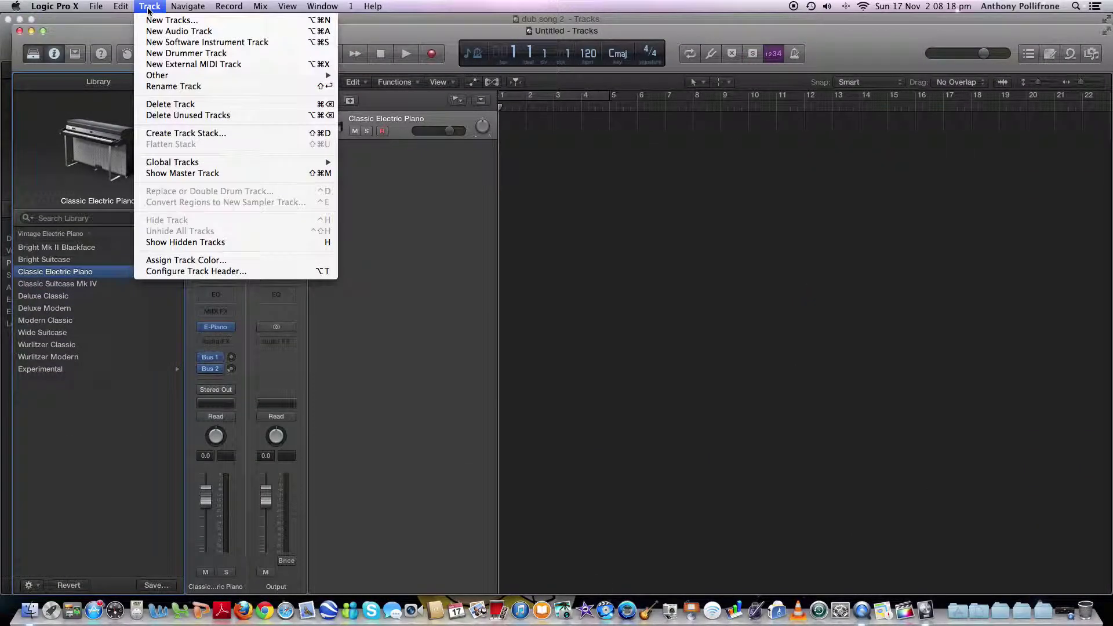
left_click(144, 20)
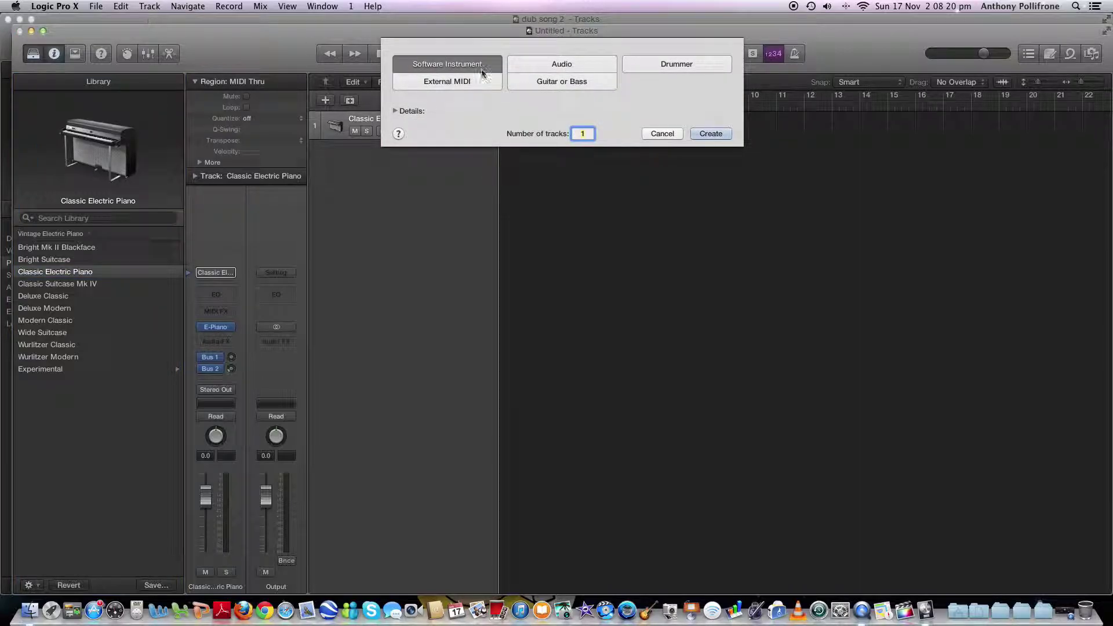
left_click(710, 134)
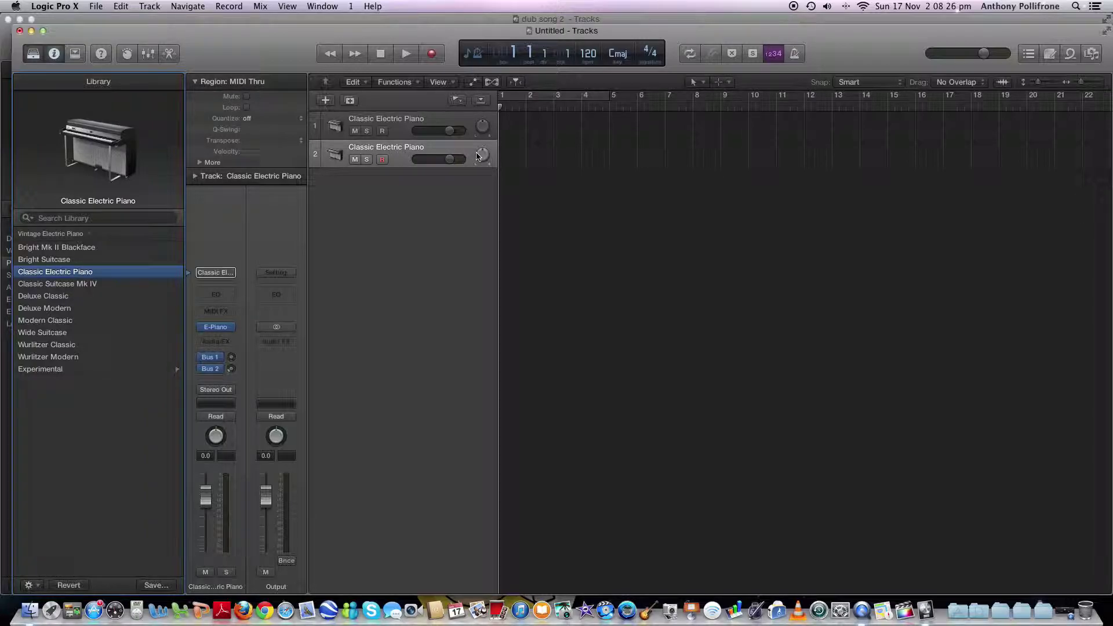
- Load the Dub Smash patch from the Library's Drum Machine category onto track 2
left_click(51, 235)
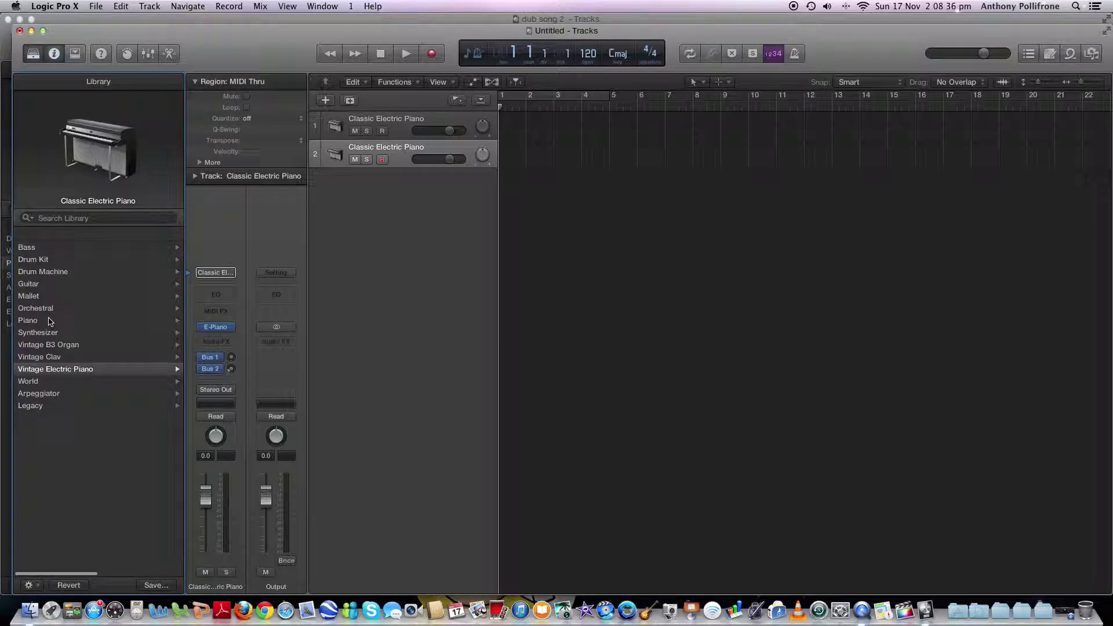
left_click(39, 261)
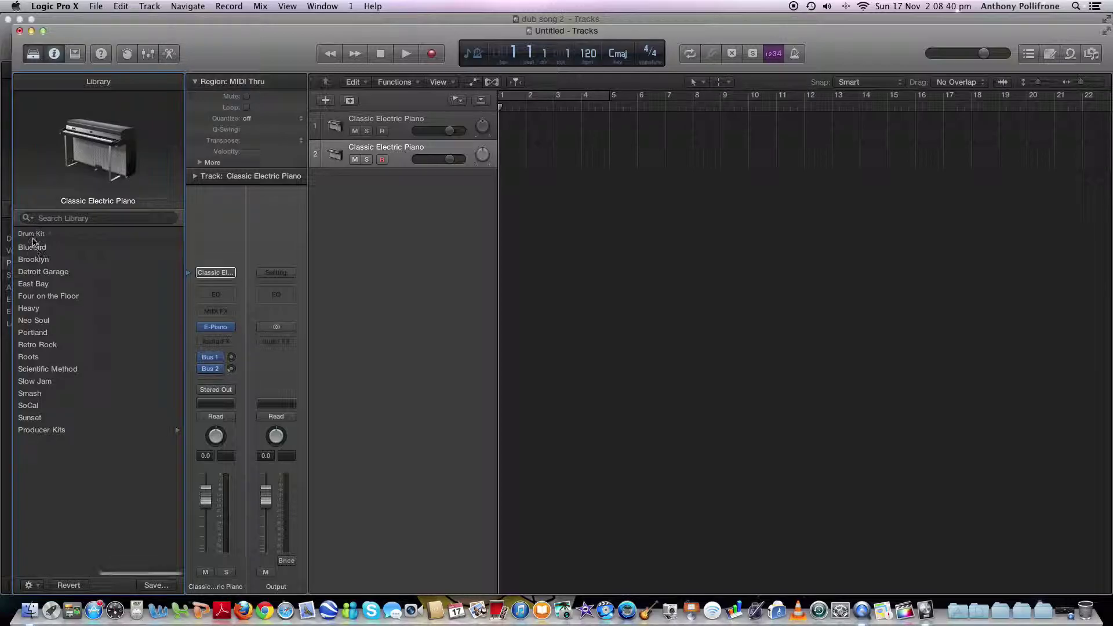
left_click(32, 234)
left_click(34, 270)
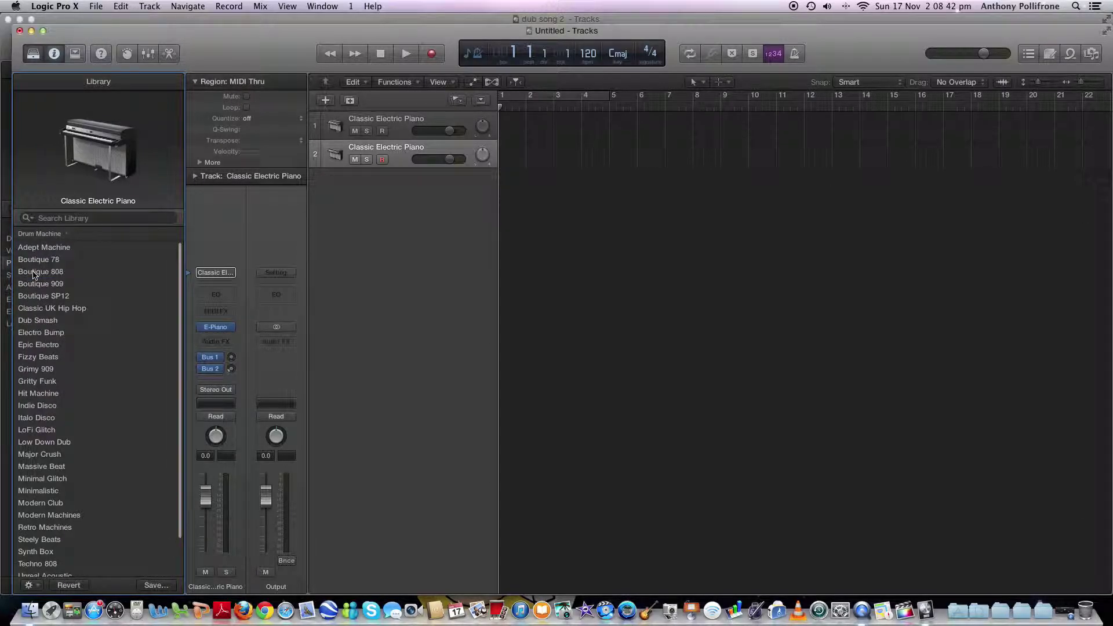
left_click(43, 327)
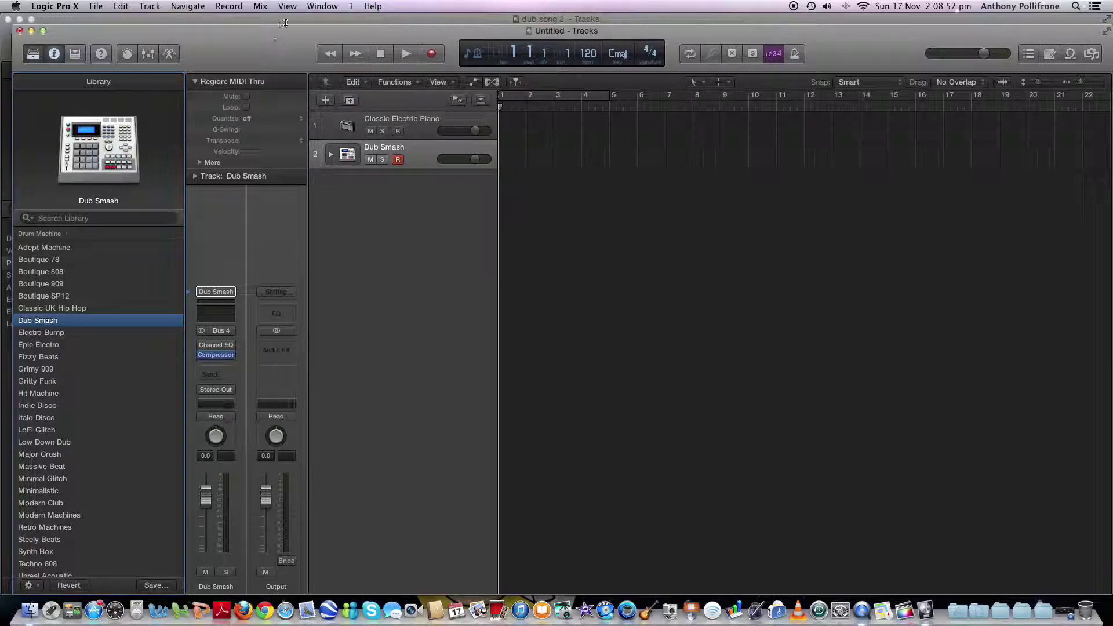
left_click(322, 6)
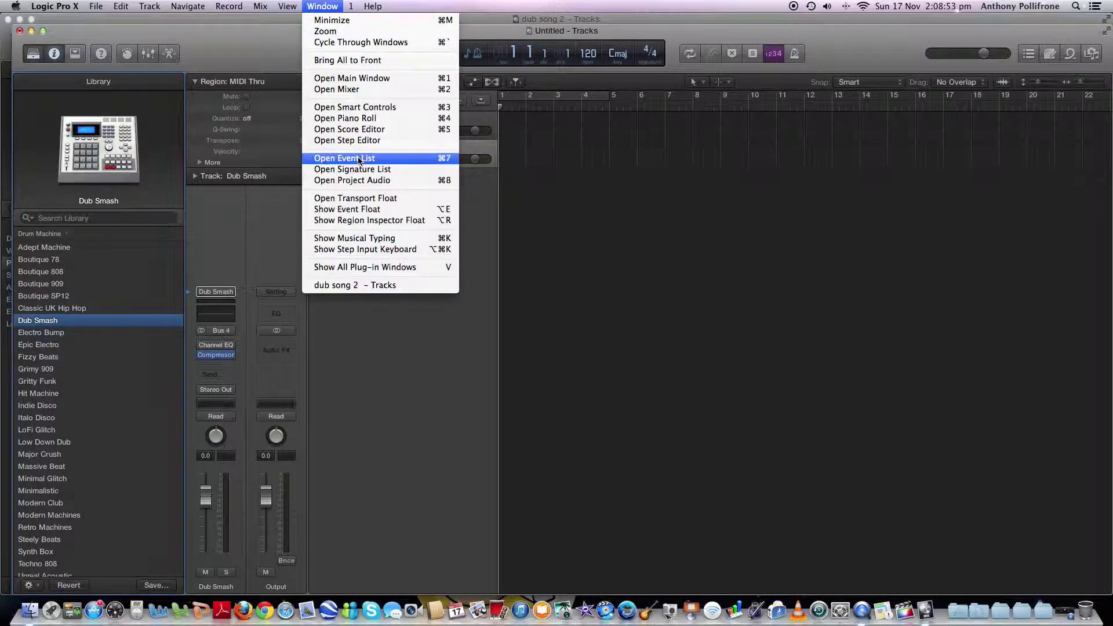
- Show Musical Typing and audition Dub Smash drum sounds, shifting the range down to octave C1
left_click(368, 238)
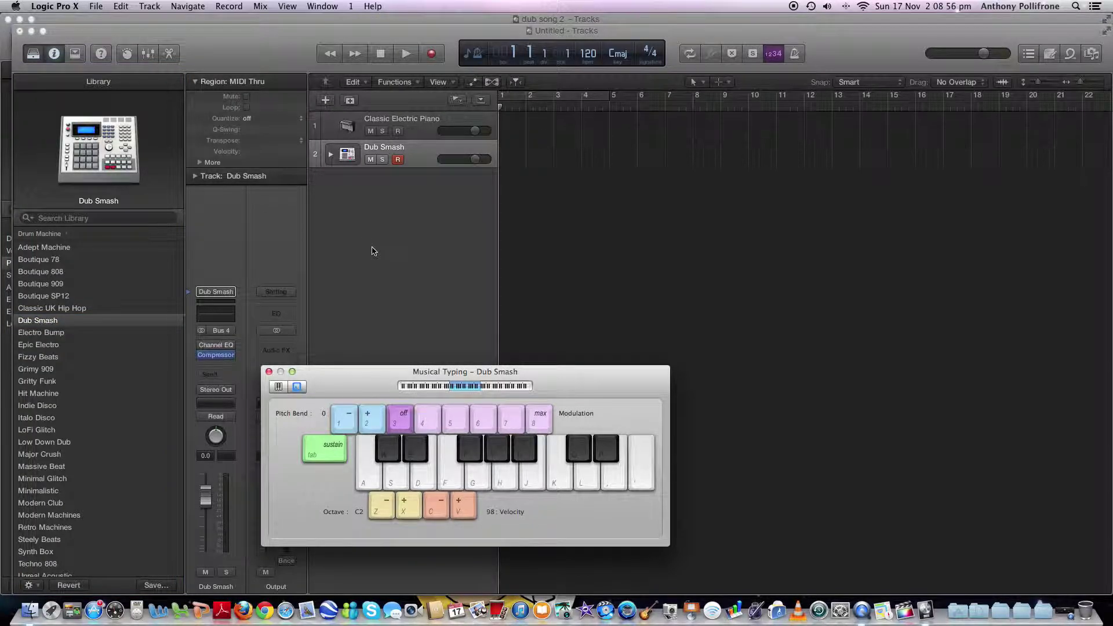
key("d")
key("d")
key("s")
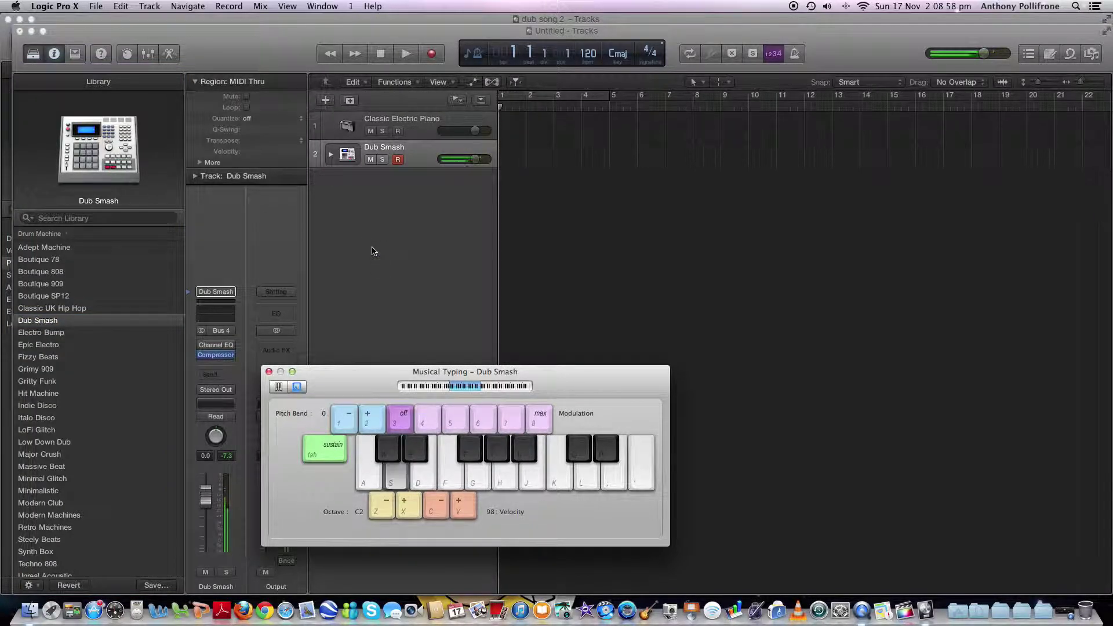
key("h")
key("g")
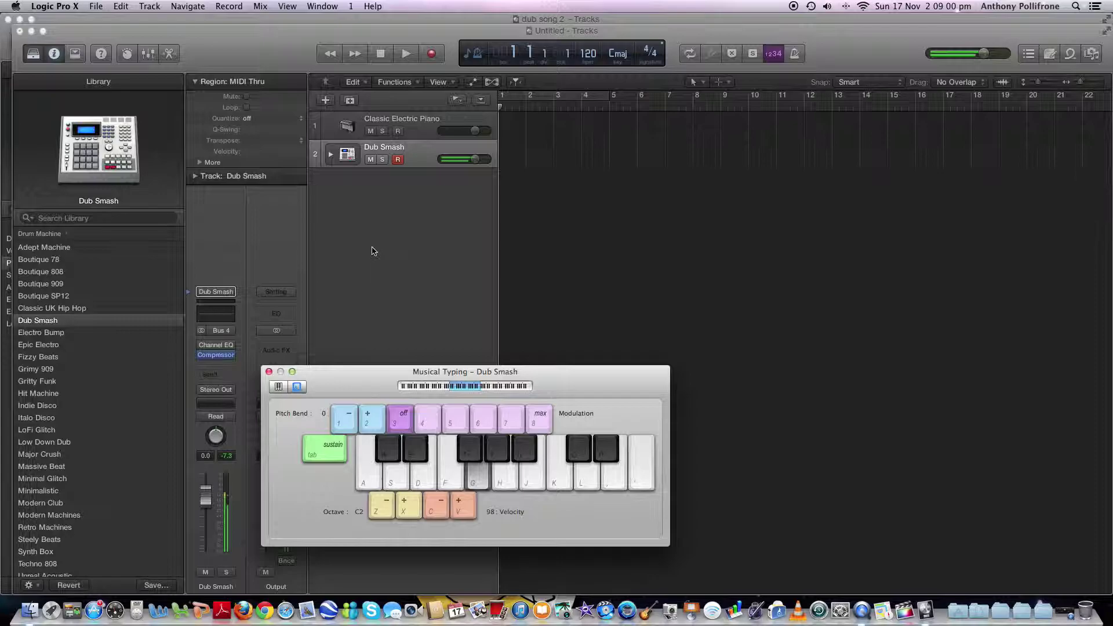
key("d")
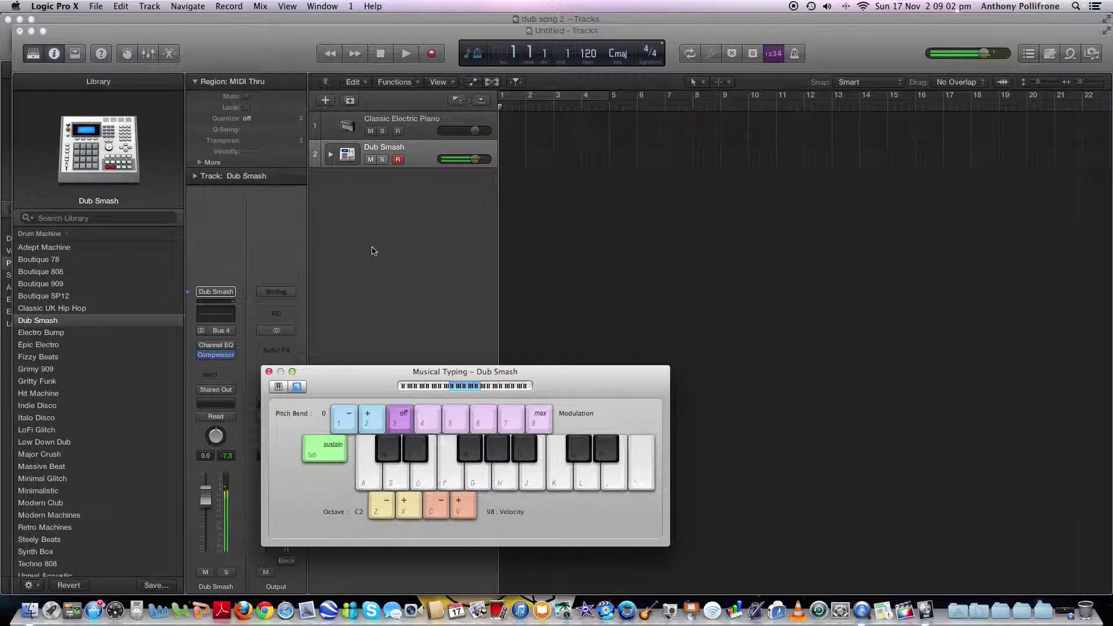
key("f")
key("f")
left_click_drag(461, 387, 447, 393)
key("f")
key("d")
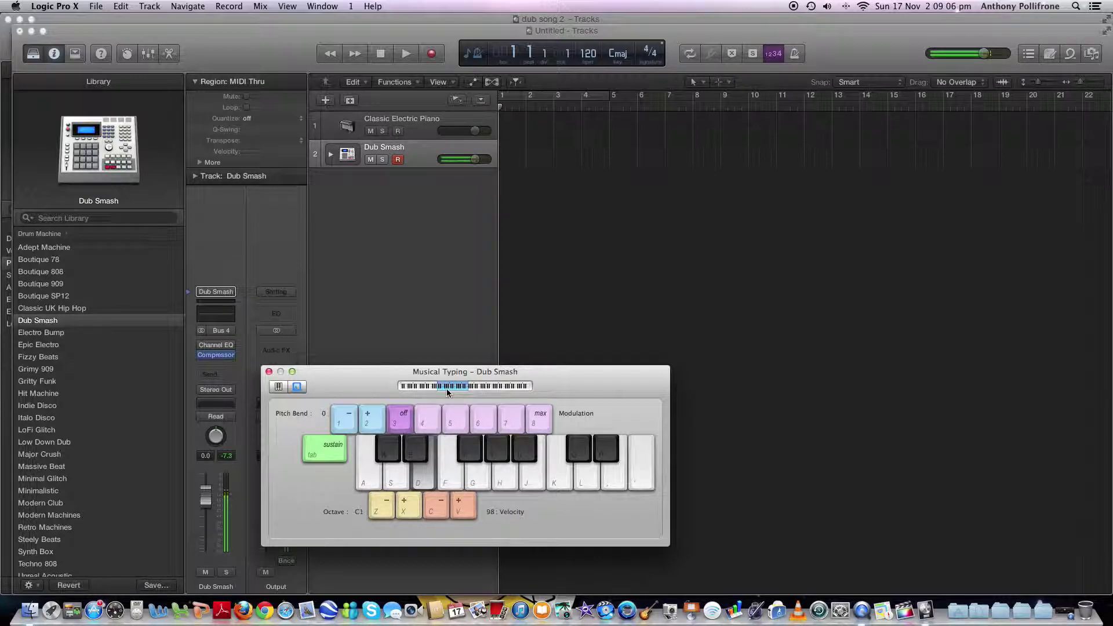
key("f")
key("d")
key("d")
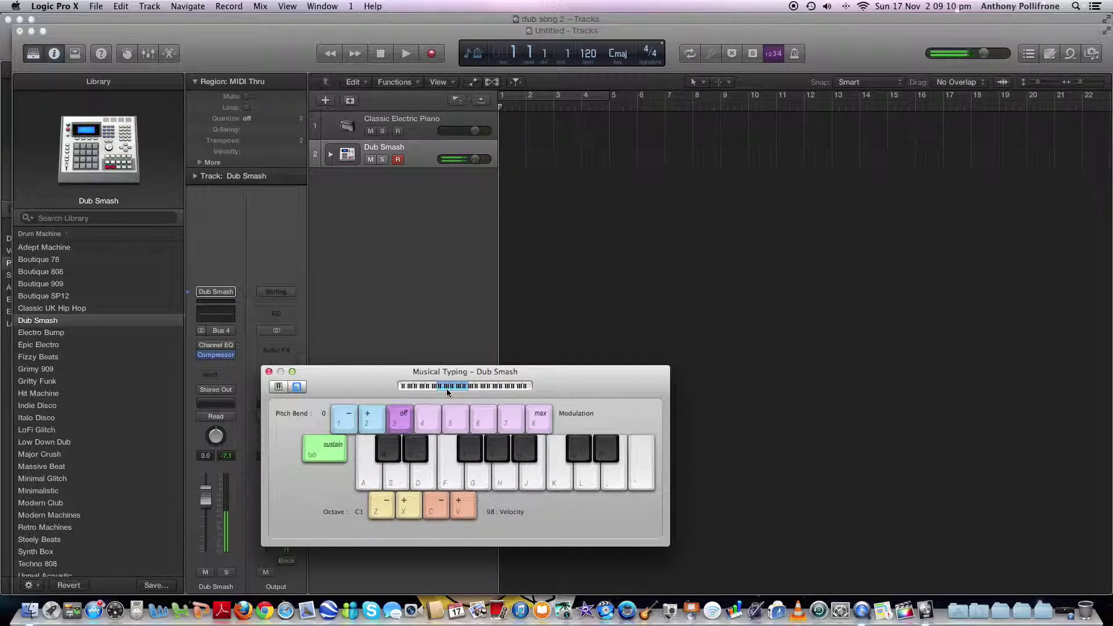
key("d")
key("f")
key("f")
- Audition drum sounds in octaves C-1 and C0, then return the playable range to C1
key("d")
key("d")
key("j")
key("d")
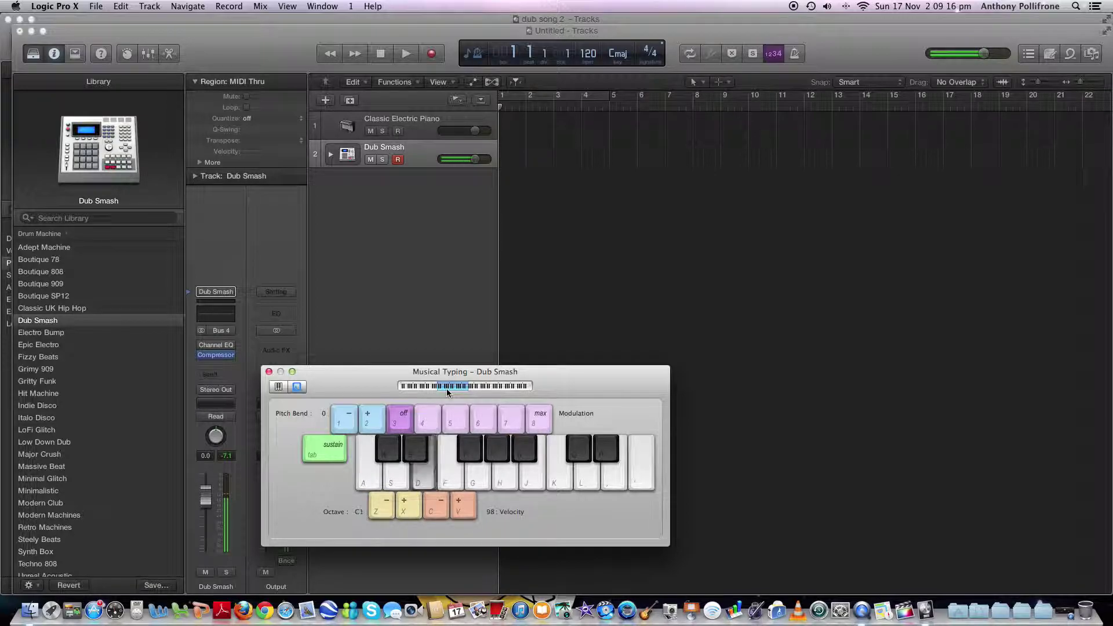
key("a")
key("s")
key("a")
key("a")
key("d")
key("a")
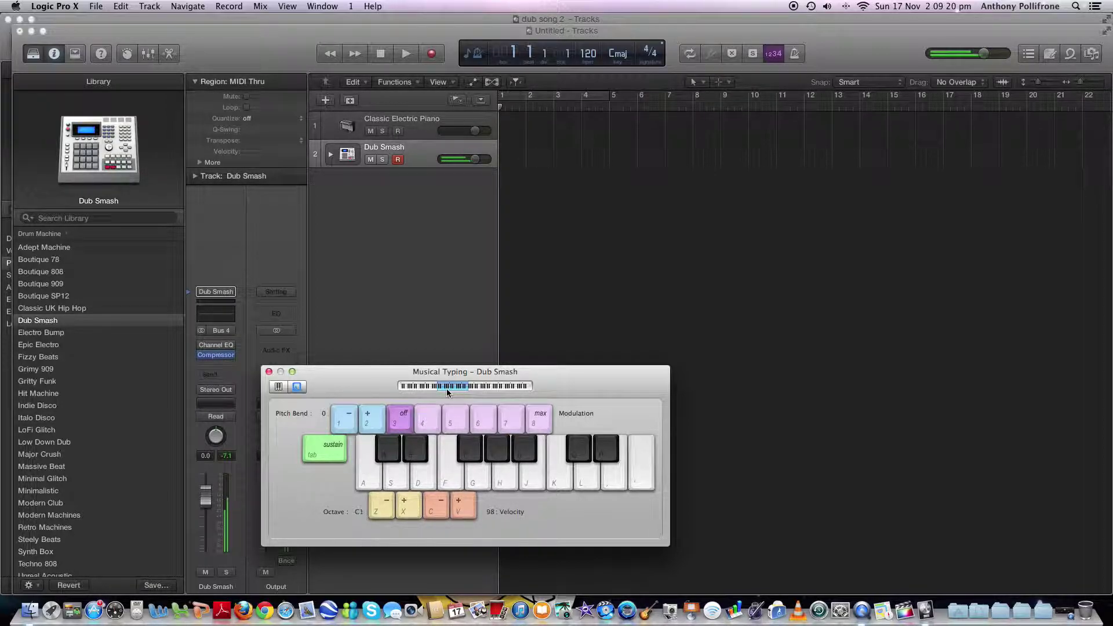
key("a")
key("w")
key("a")
mouse_move(447, 393)
left_mouse_down()
mouse_move(480, 389)
mouse_move(441, 391)
left_mouse_up()
key("a")
key("a")
key("d")
key("h")
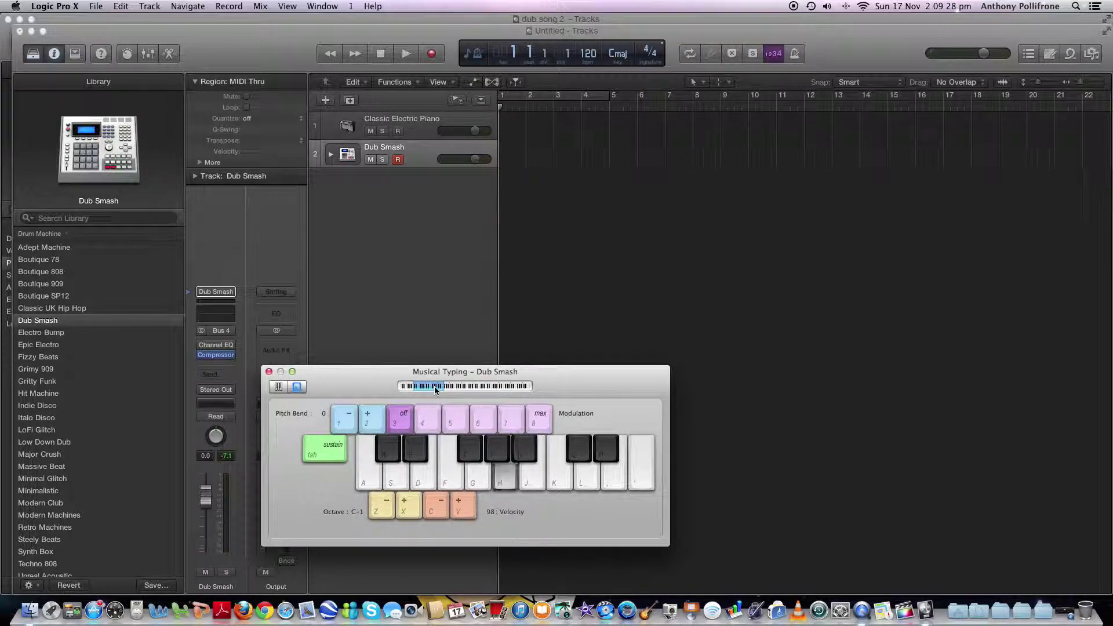
left_click_drag(436, 389, 454, 391)
key("a")
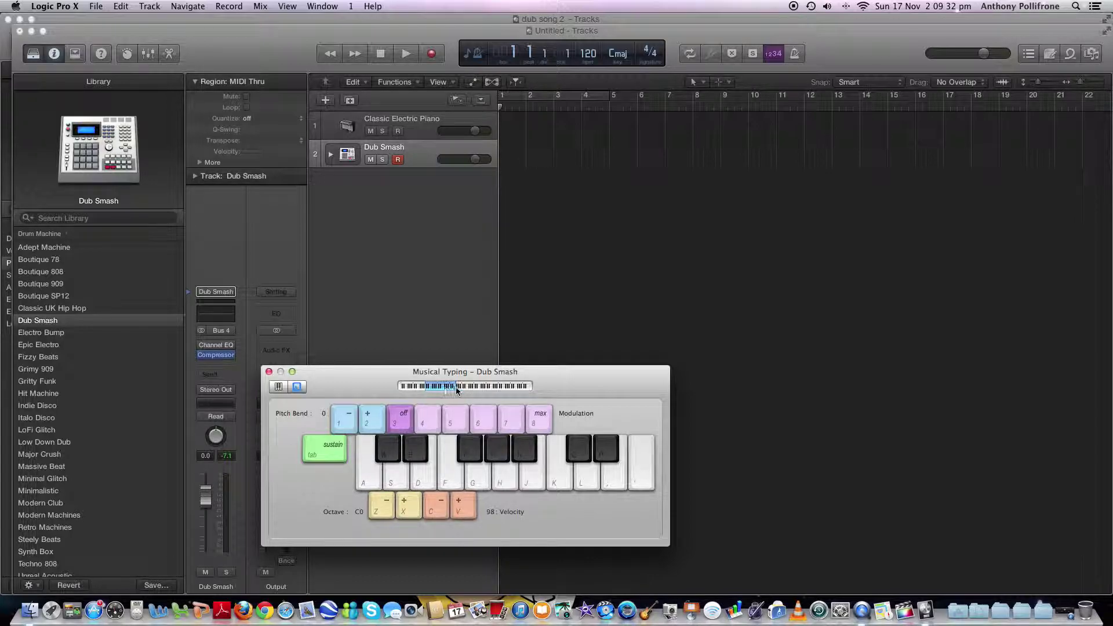
left_click_drag(456, 391, 459, 391)
- Practise the A/D drum pattern in octave C1 and move the keyboard window up and left
key("a")
key("a")
key("a")
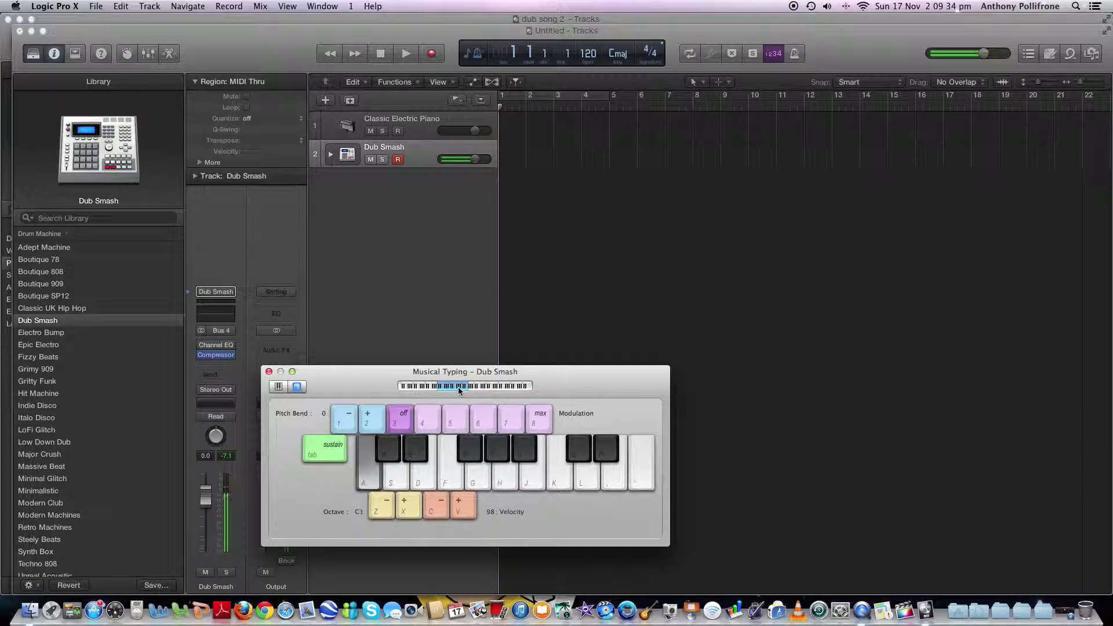
key("d")
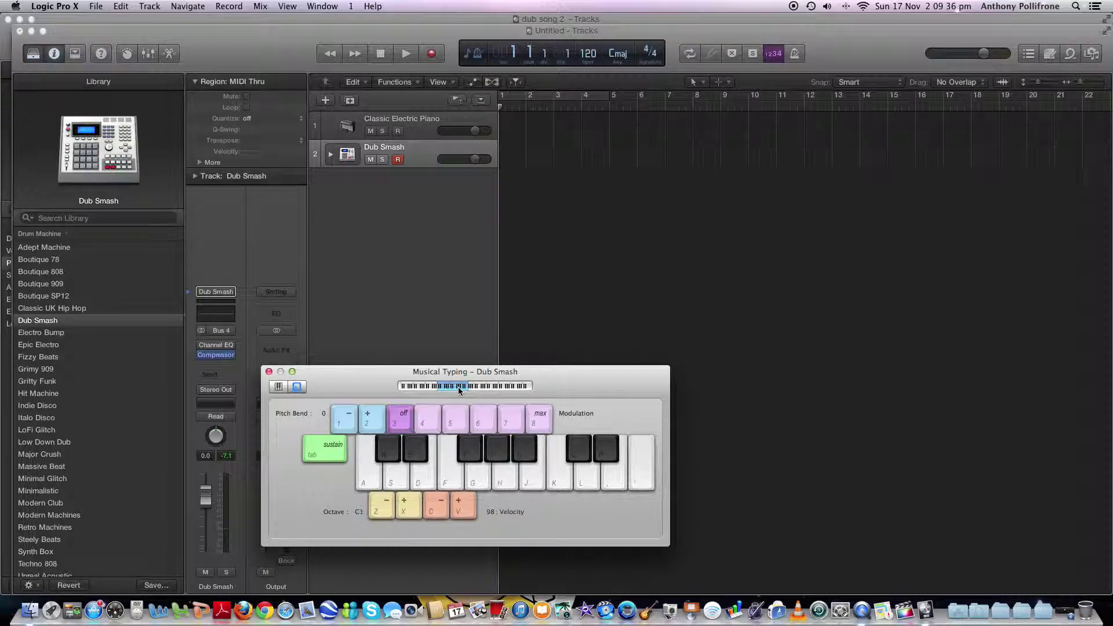
key("d")
key("a")
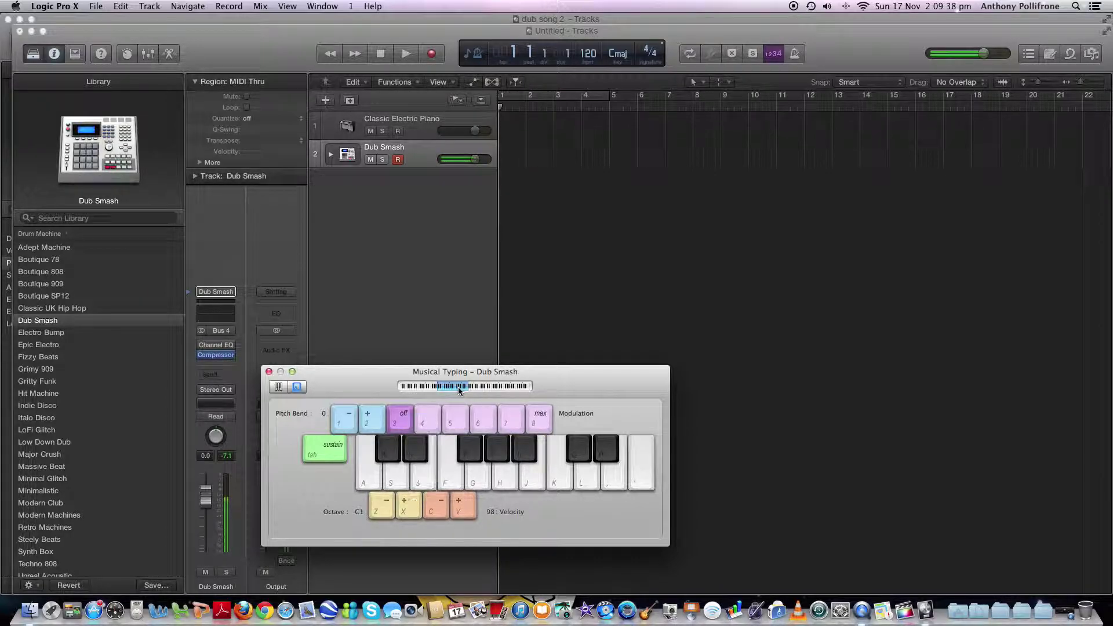
key("a")
key("d")
key("a")
left_click_drag(366, 384, 342, 322)
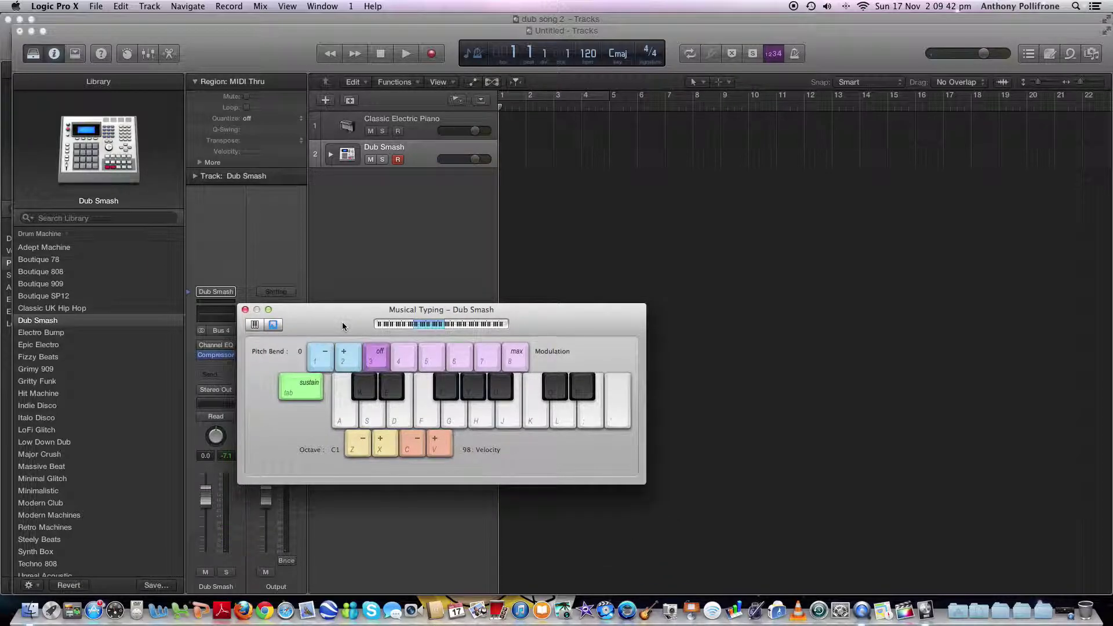
key("a")
- Record an A/D drum pattern on the Dub Smash track, stopping after about bar 9
left_click(433, 53)
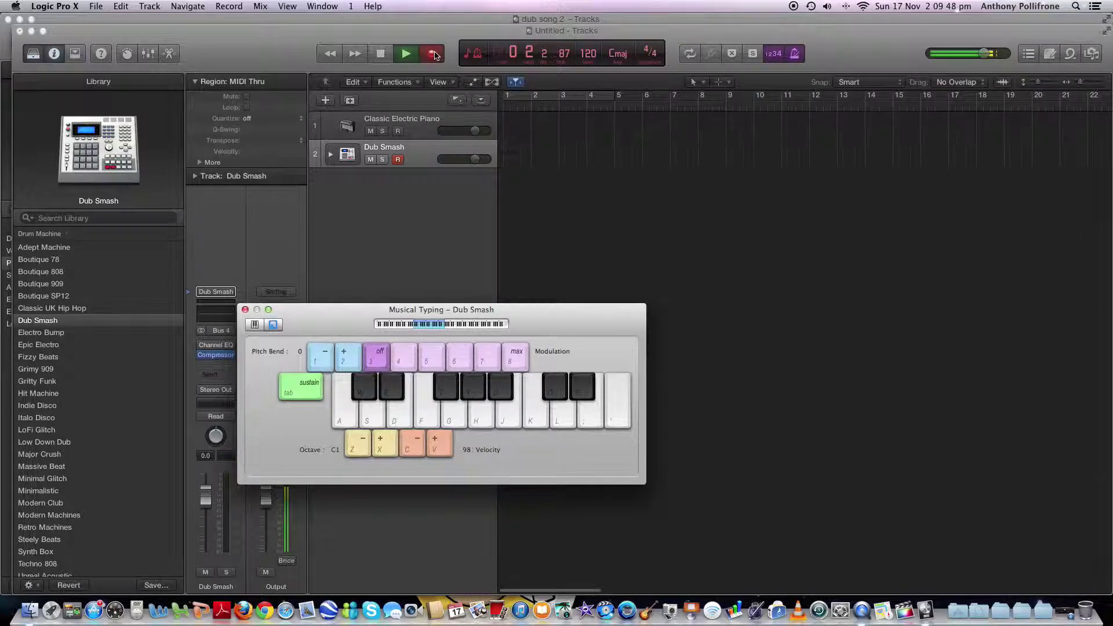
key("a")
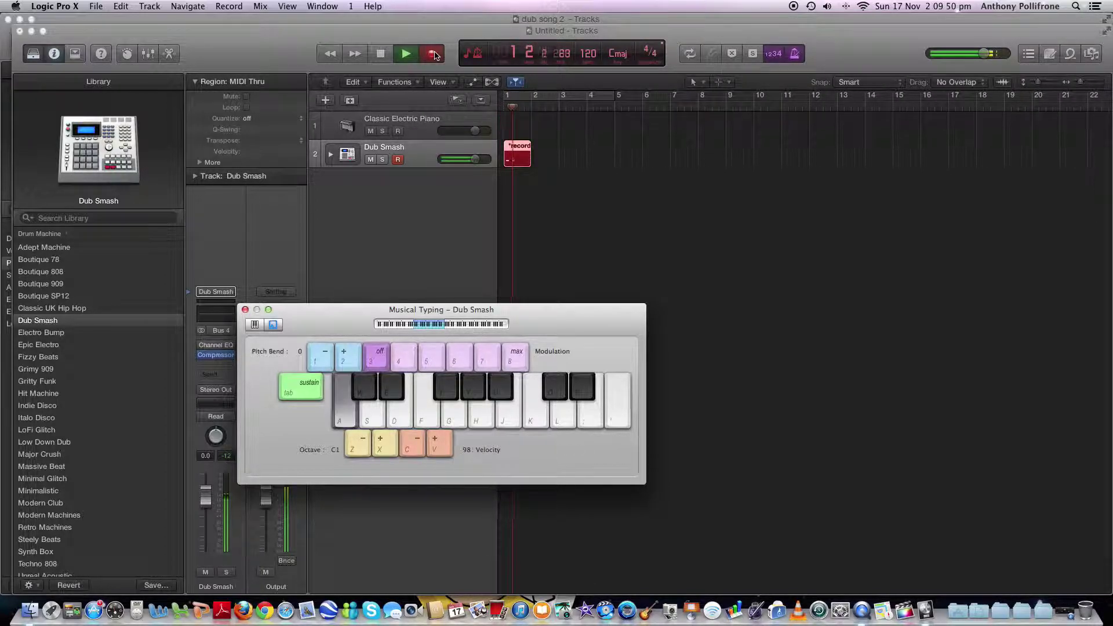
key("d")
key("a")
key("d")
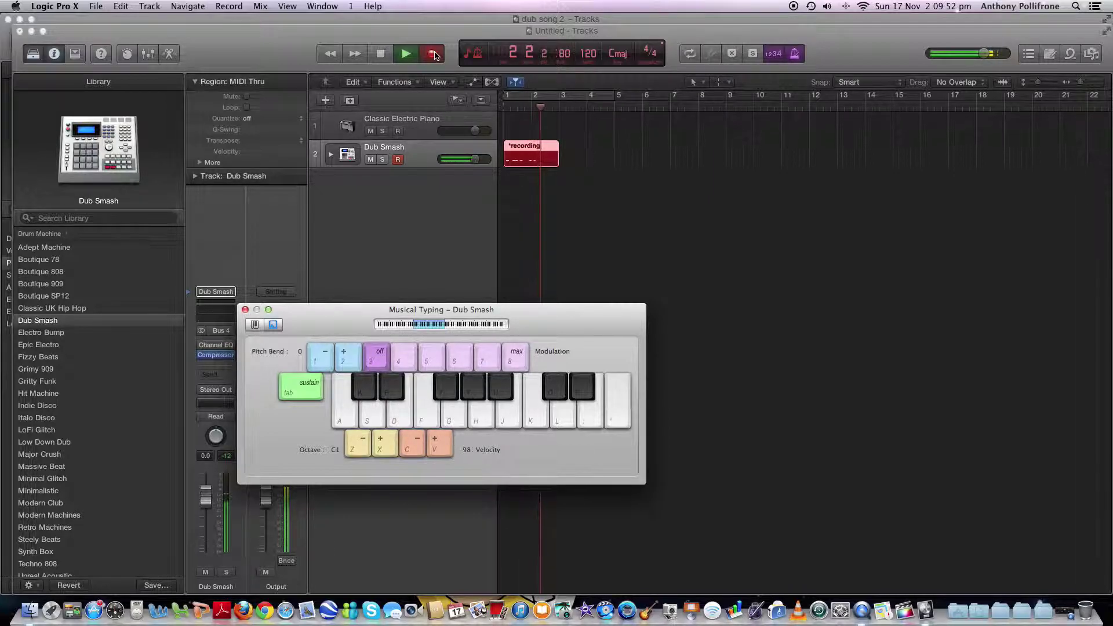
key("a")
key("a")
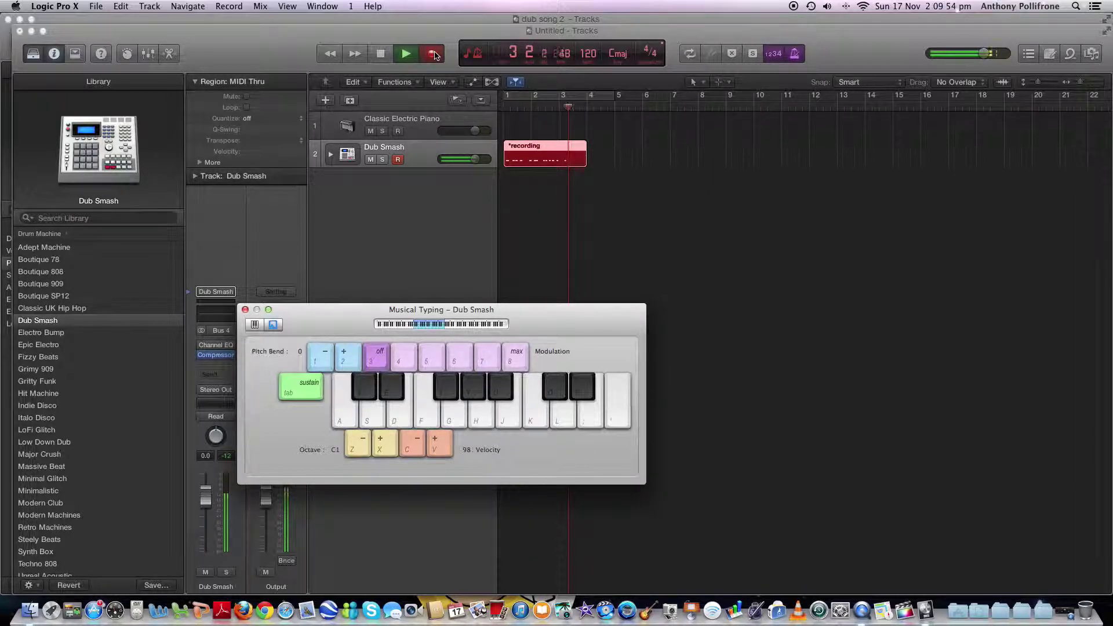
key("d")
key("a")
key("a")
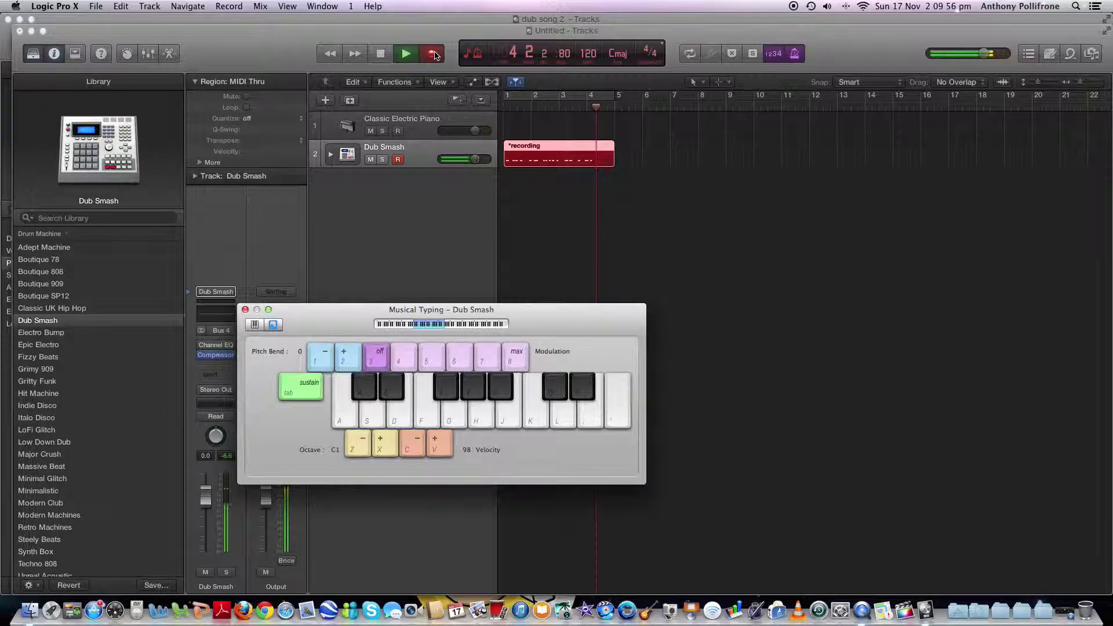
key("a")
key("a")
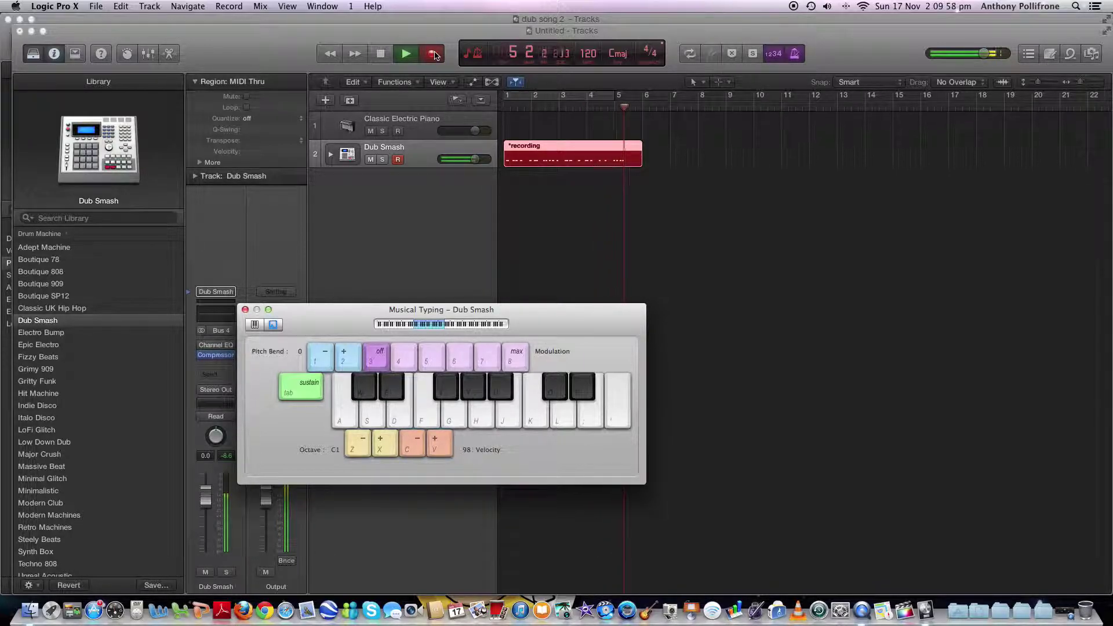
key("a")
key("a")
key("a")
key("a")
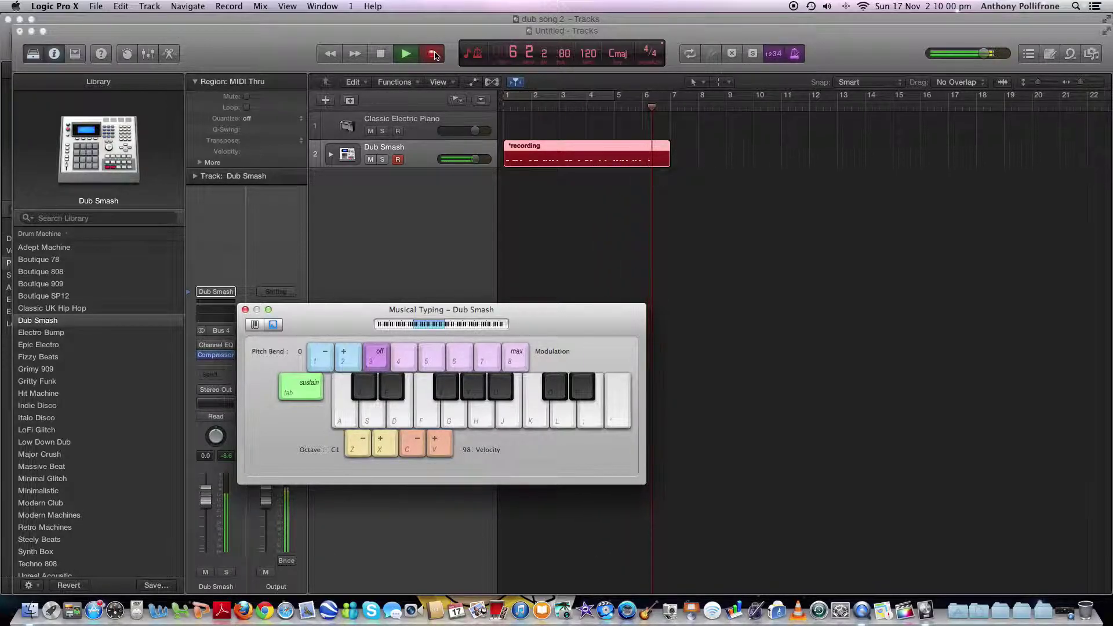
key("a")
key("d")
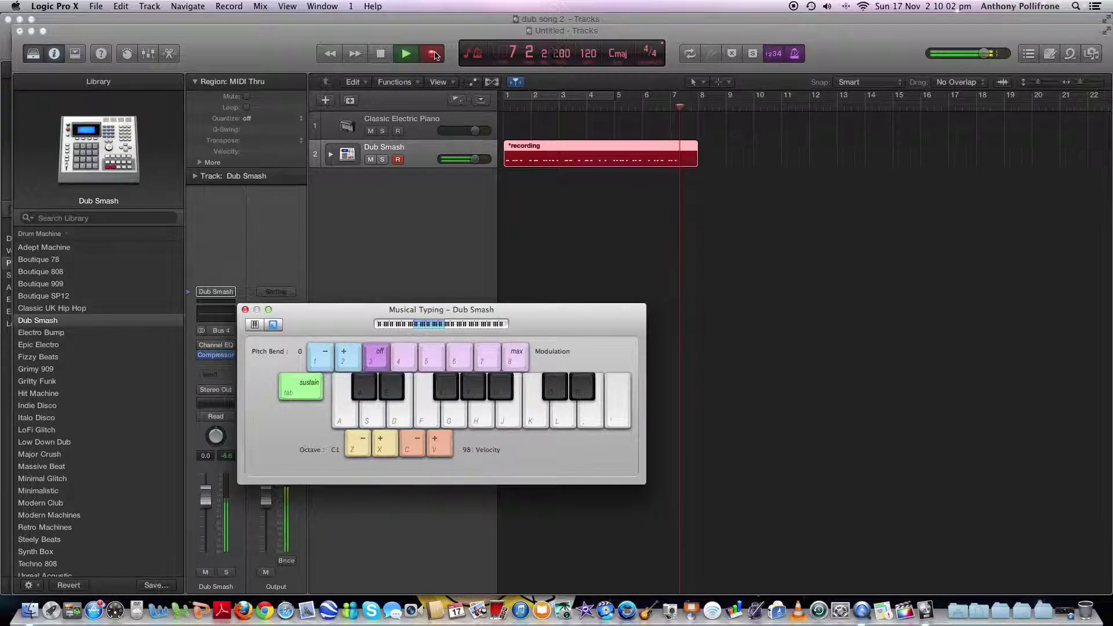
key("a")
key("d")
key("a")
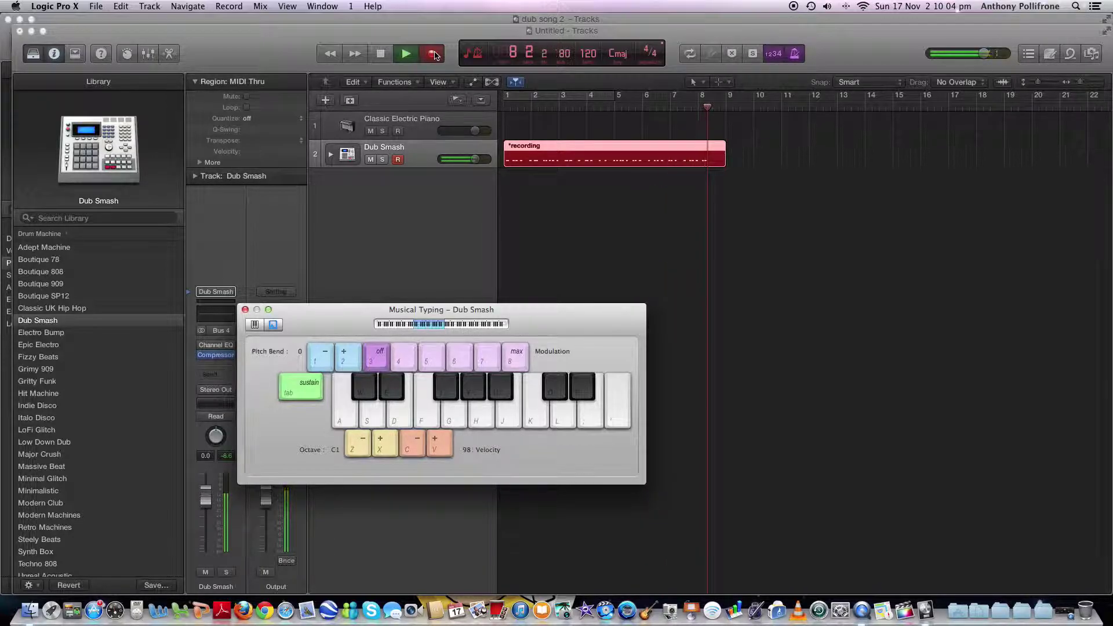
key("d")
key("a")
key("a")
key("d")
key("a")
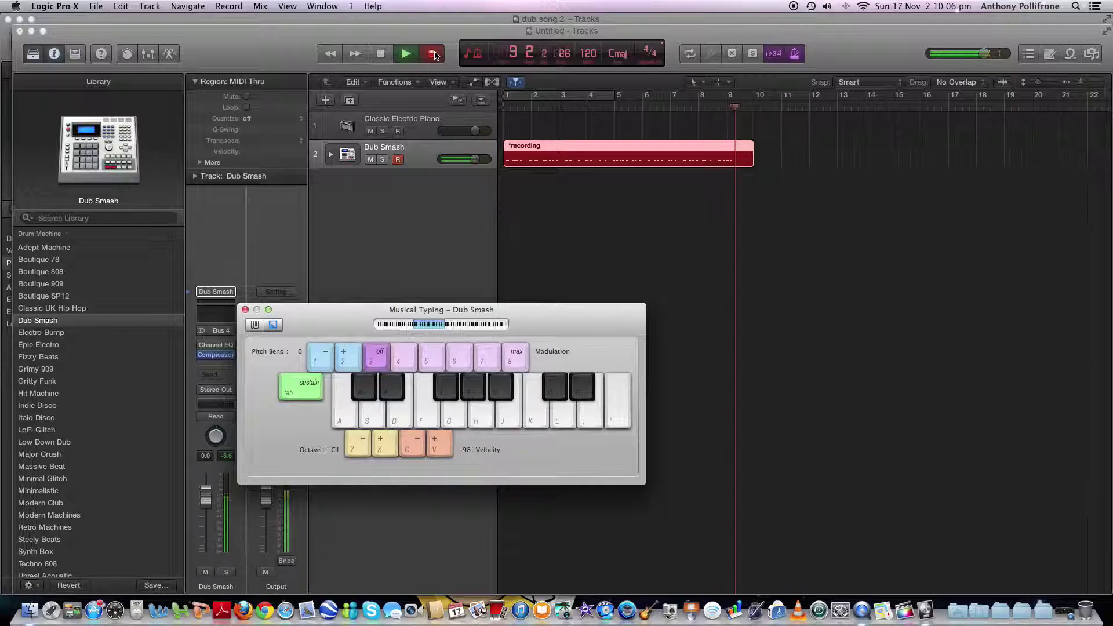
key("a")
key("space")
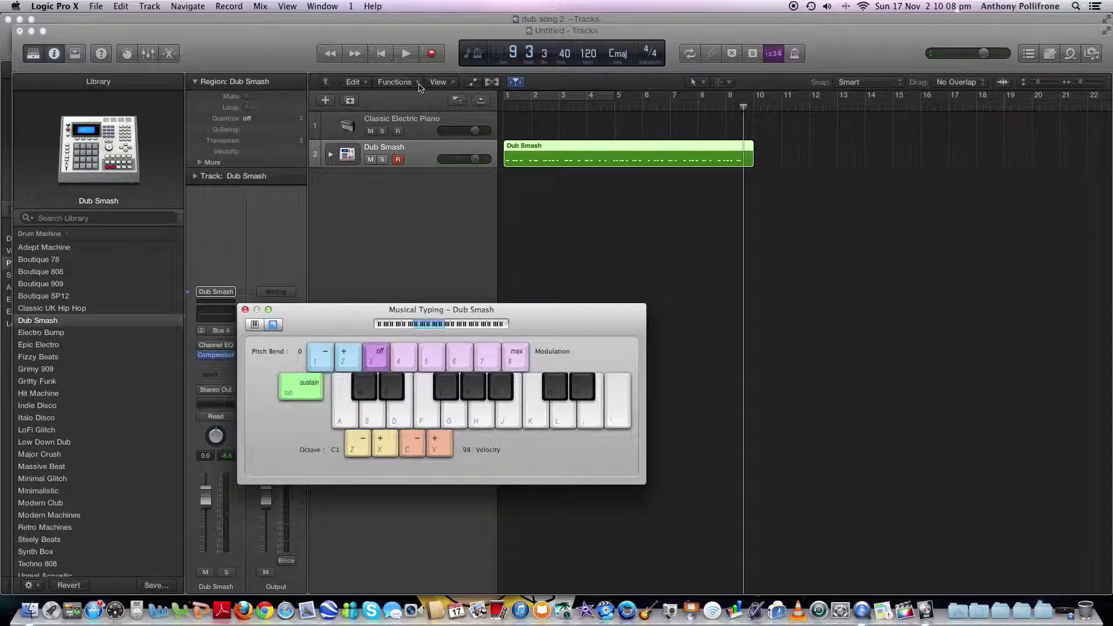
- Close Musical Typing, play the drums back from the start, and open the region in the Piano Roll
left_click(245, 310)
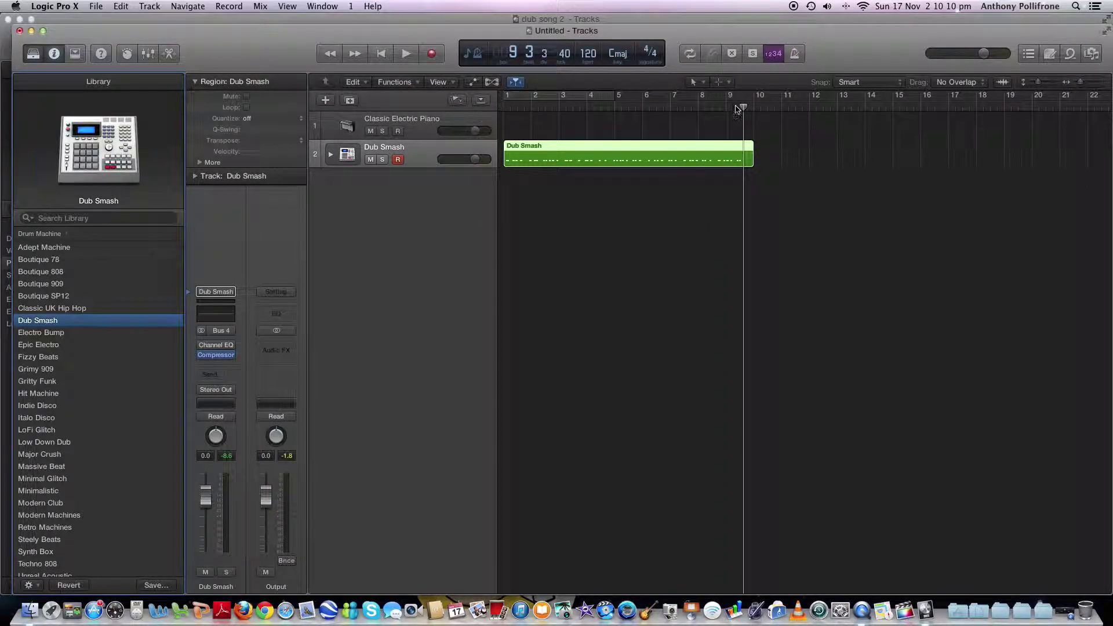
left_click(499, 107)
key("space")
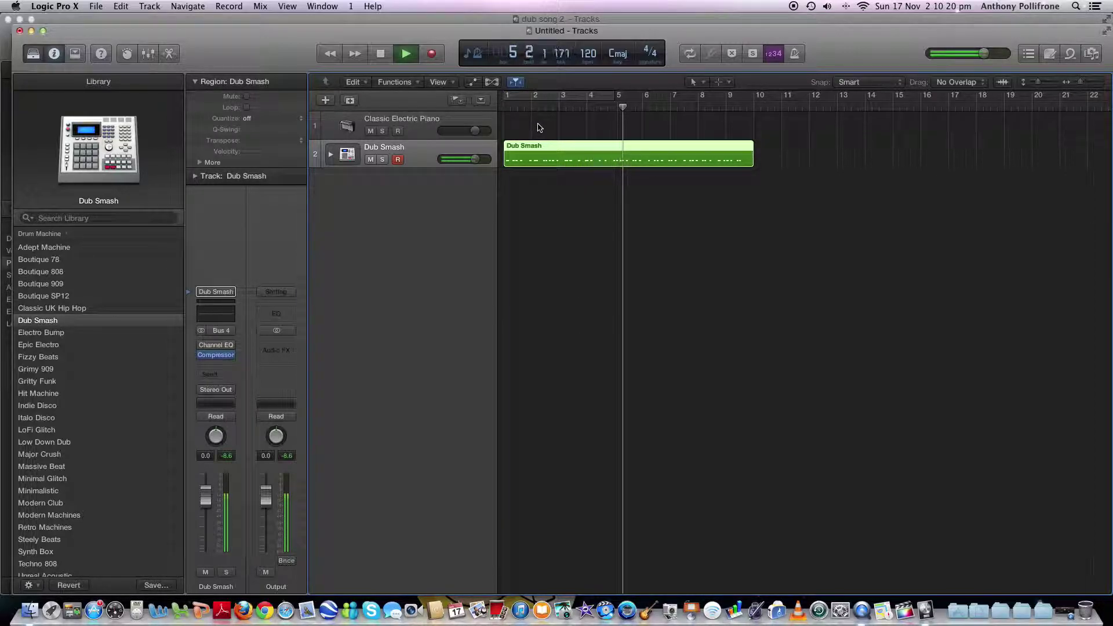
key("space")
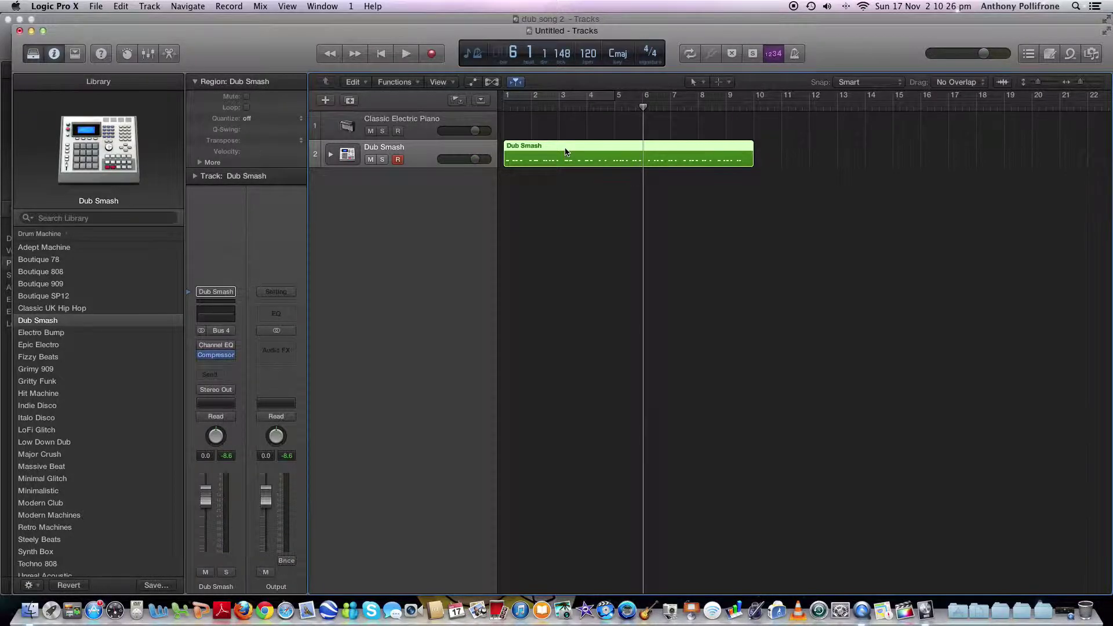
double_click(567, 152)
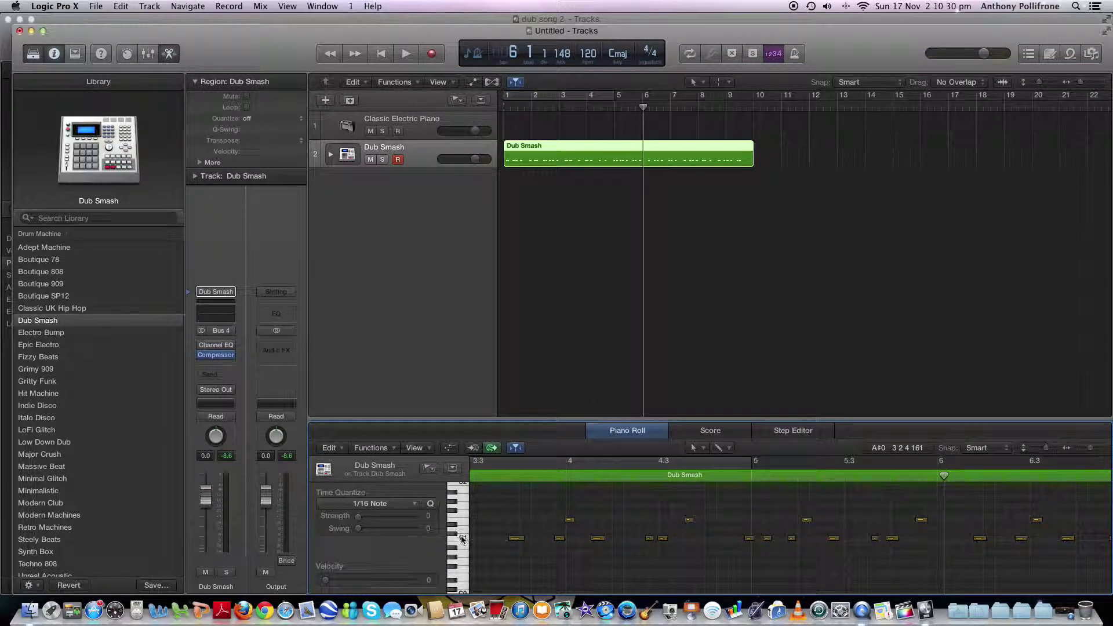
- Delete all C1 notes and the stray note near beat 4.3 from the Dub Smash region
left_click(464, 539)
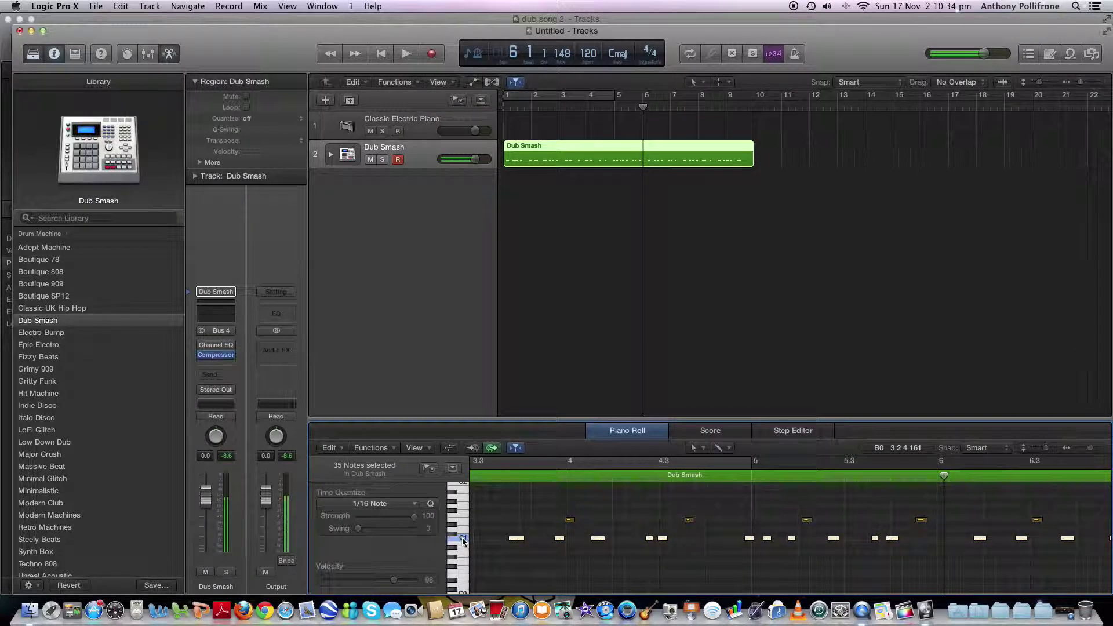
left_click(465, 527)
left_click(465, 539)
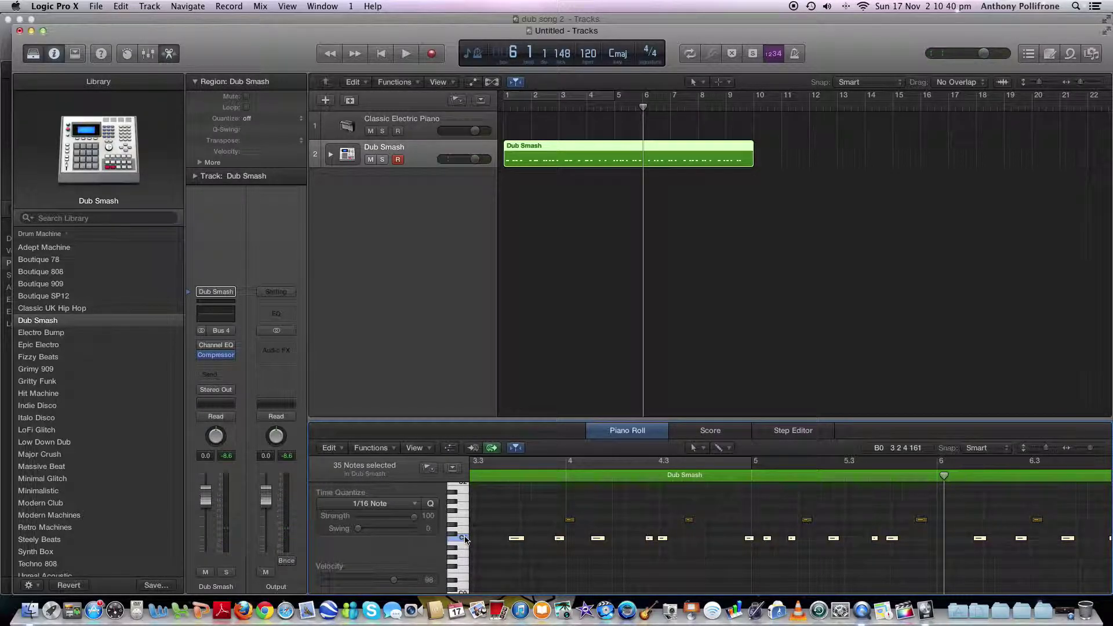
left_click(516, 538)
key("Delete")
left_click(571, 520)
left_click_drag(574, 524, 789, 535)
key("Delete")
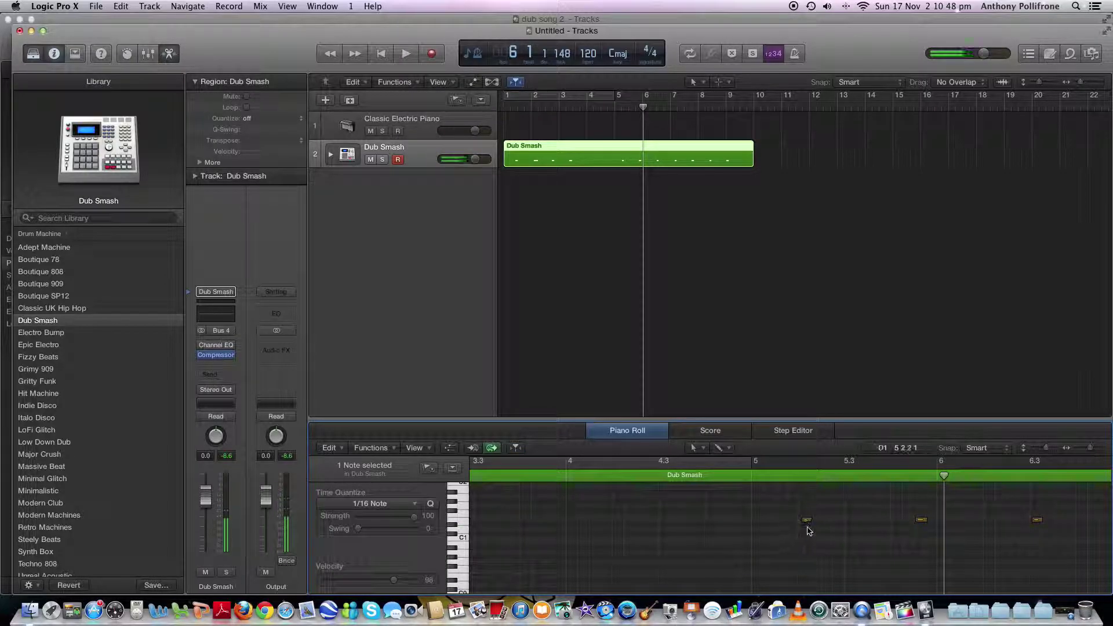
- Pencil in C1 notes at 3.3.1 and 3.3.2 and D1 notes at 3.3.2 and 3.3.3
key("d")
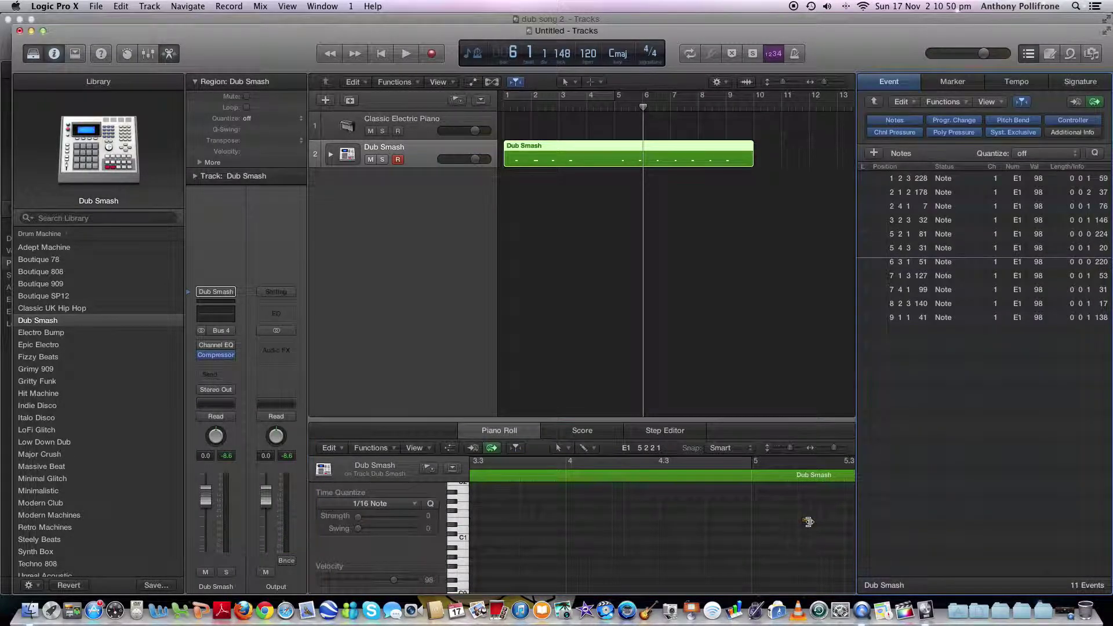
left_click(807, 521)
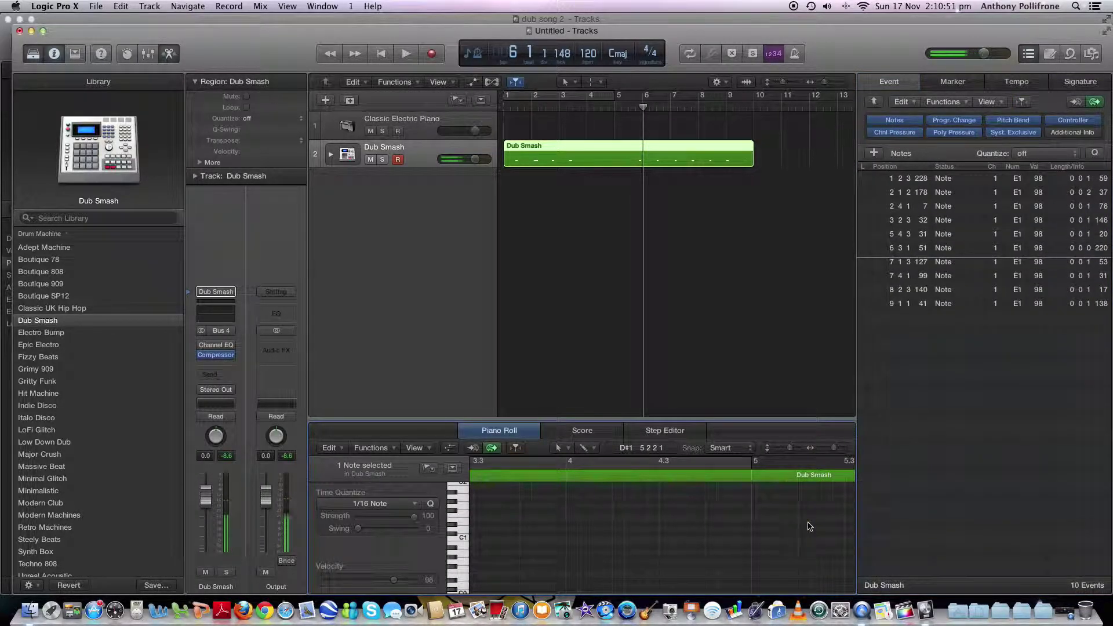
left_click(461, 538)
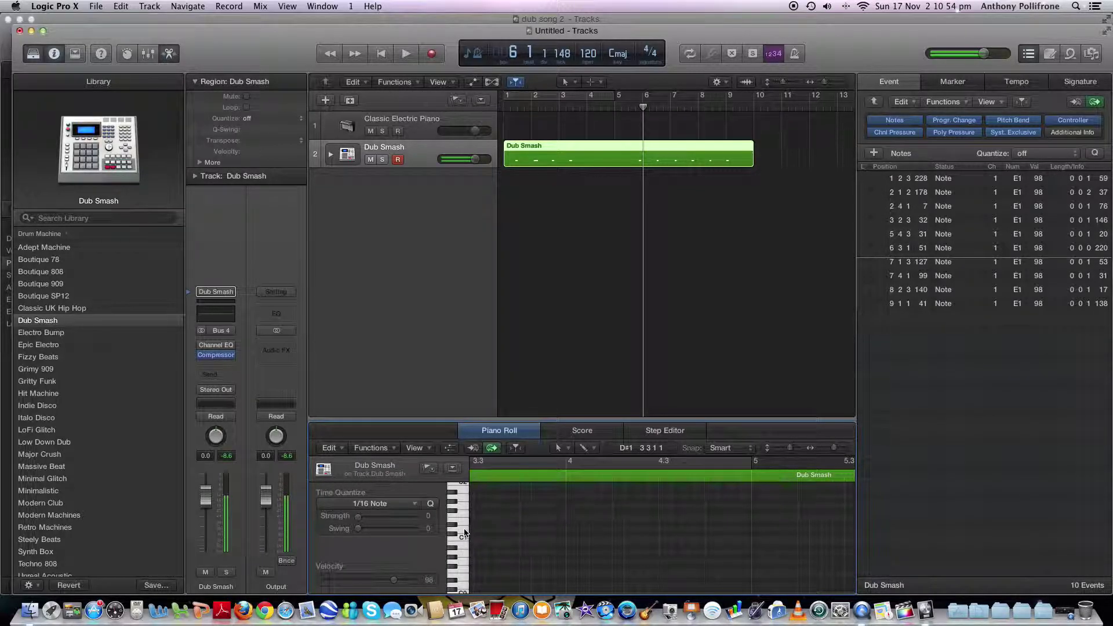
left_click(461, 533)
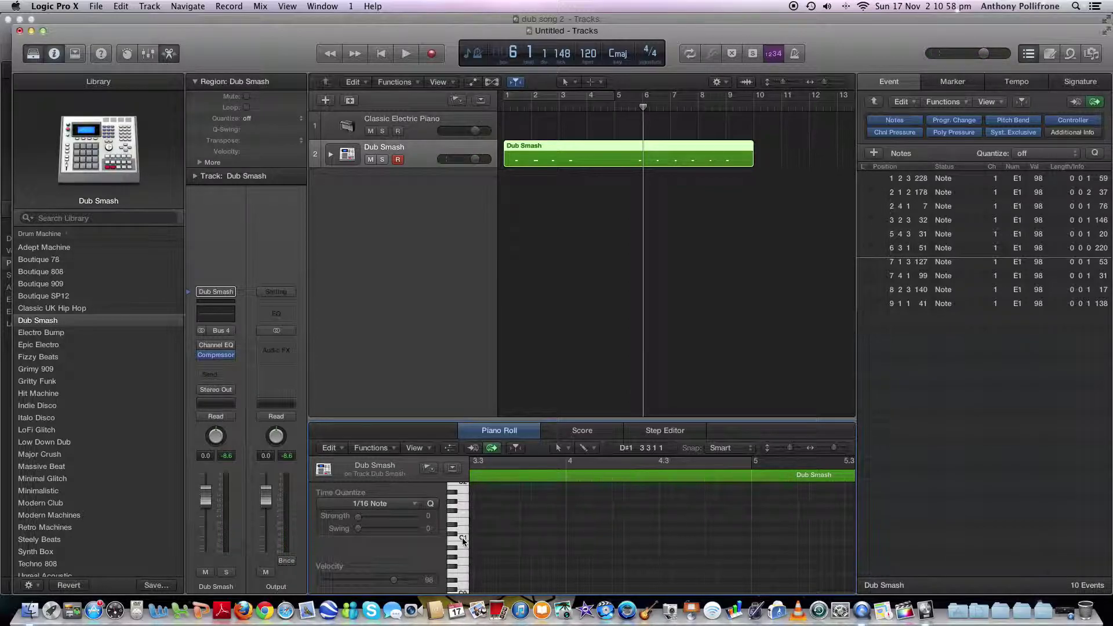
left_click(477, 538)
left_click(490, 538)
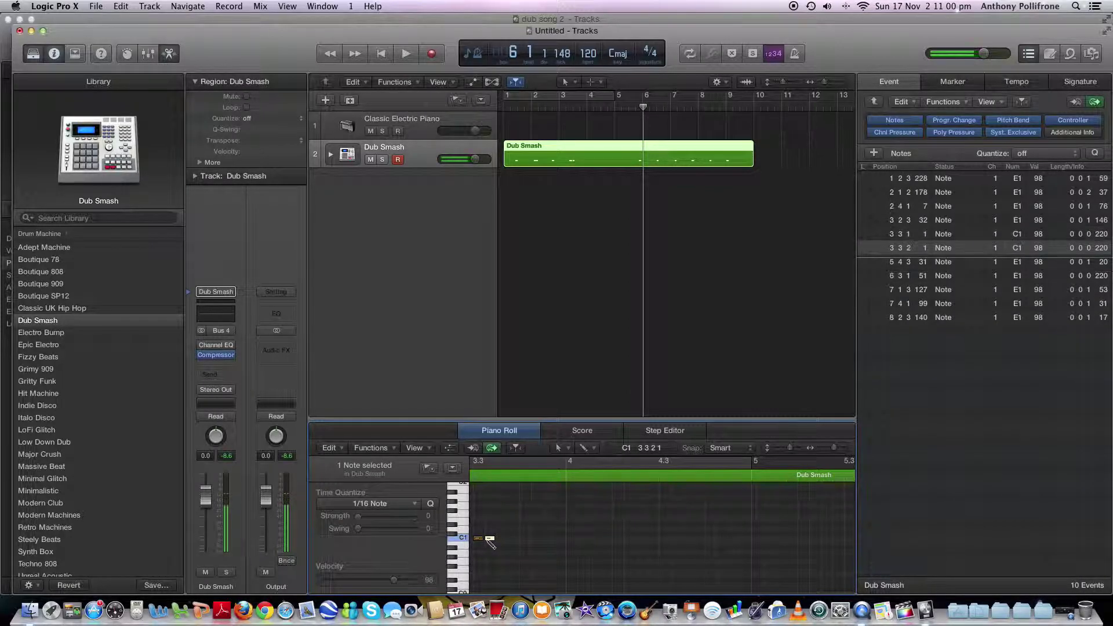
left_click(489, 529)
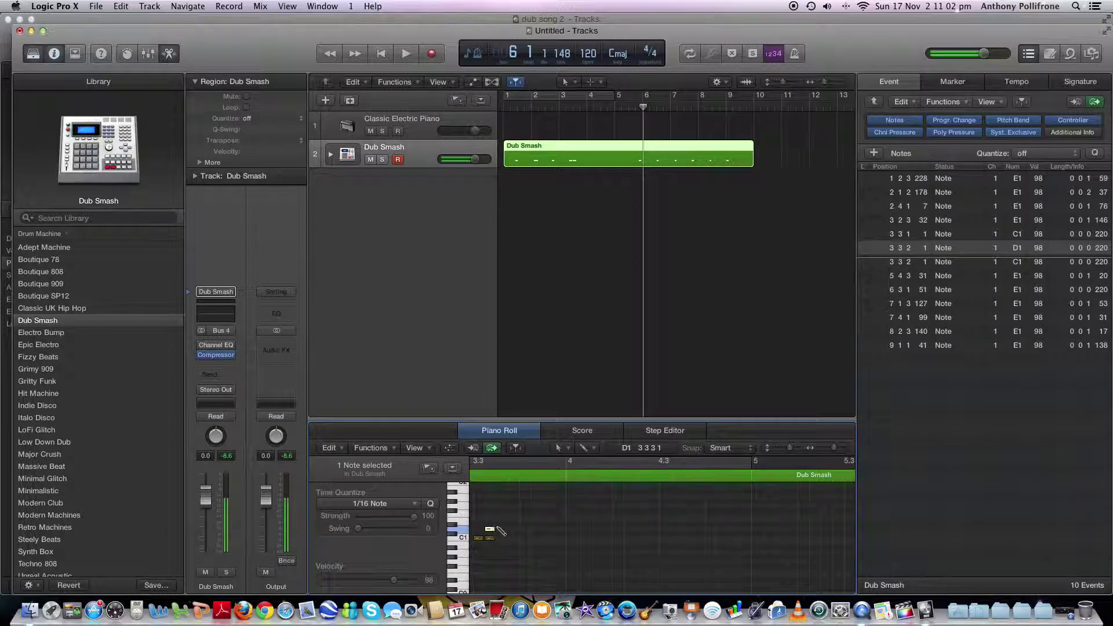
left_click(500, 530)
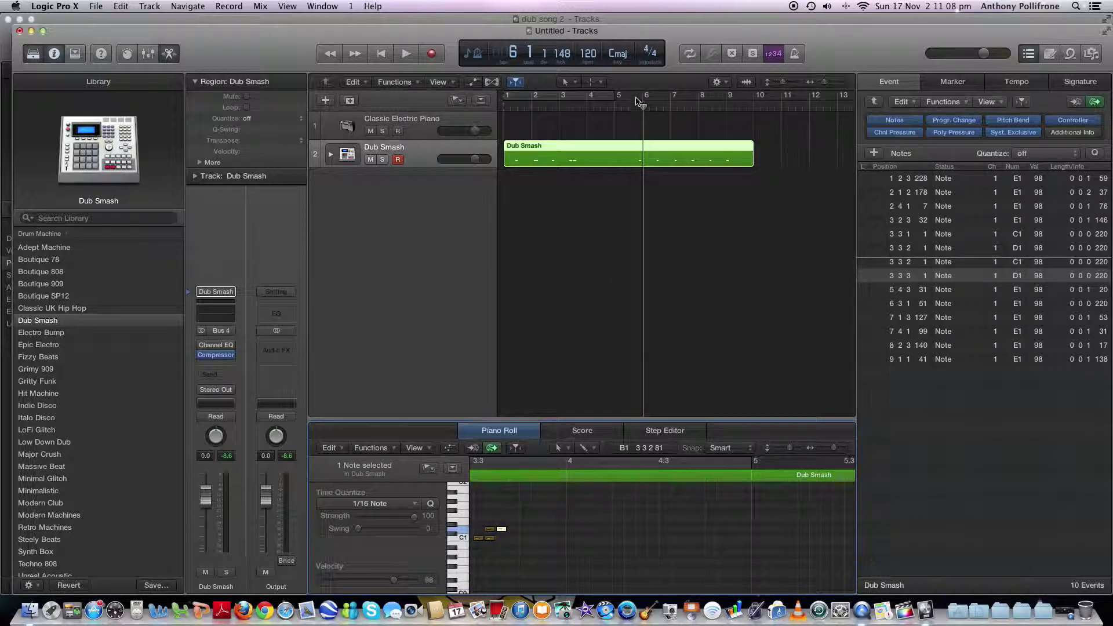
- Play the region back from bar 1, then delete the note cluster around bar 3.3
key("Return")
key("space")
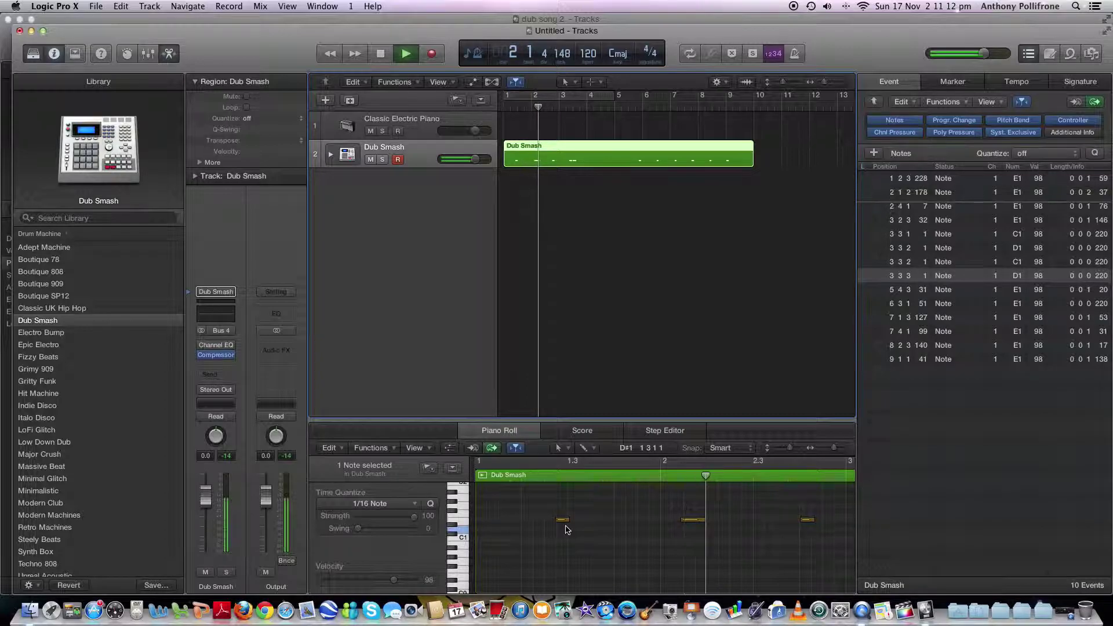
key("space")
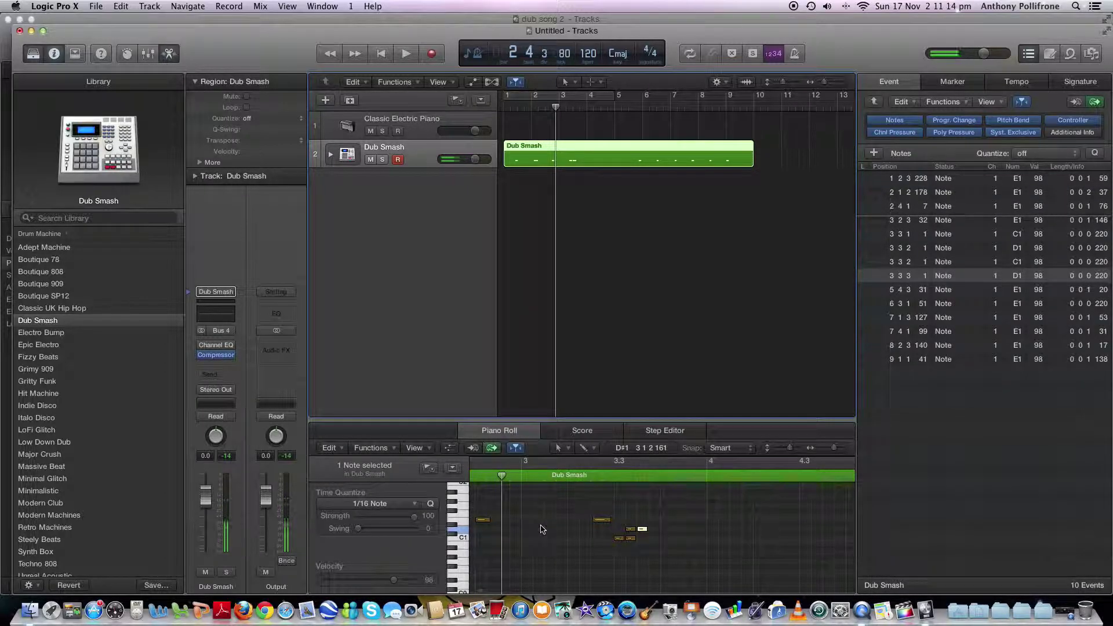
key("space")
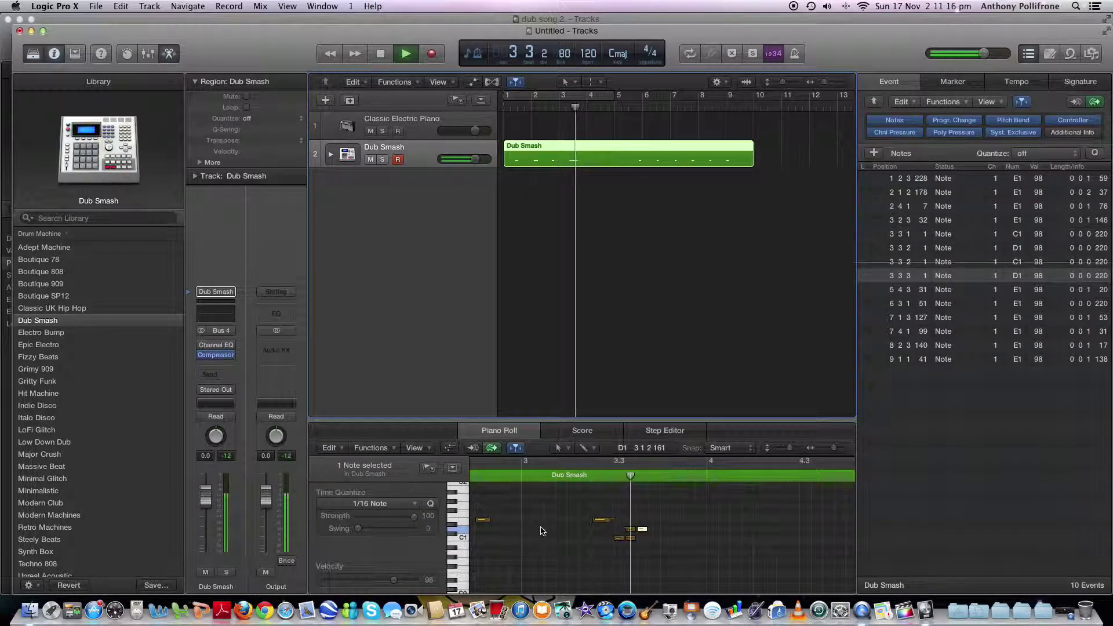
key("space")
left_click_drag(673, 502, 618, 552)
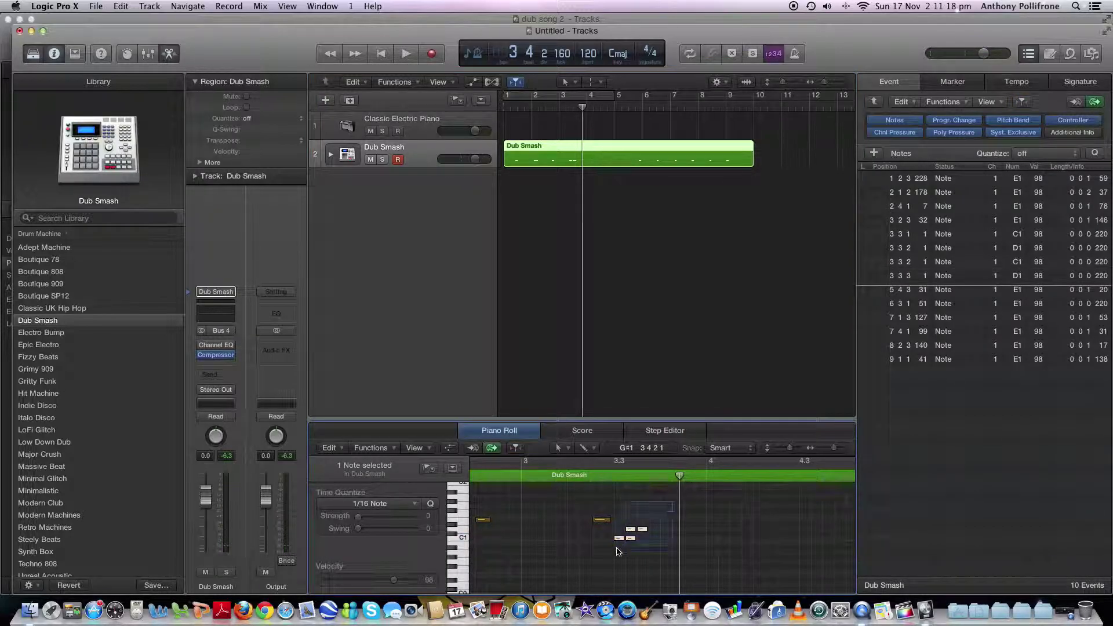
key("Delete")
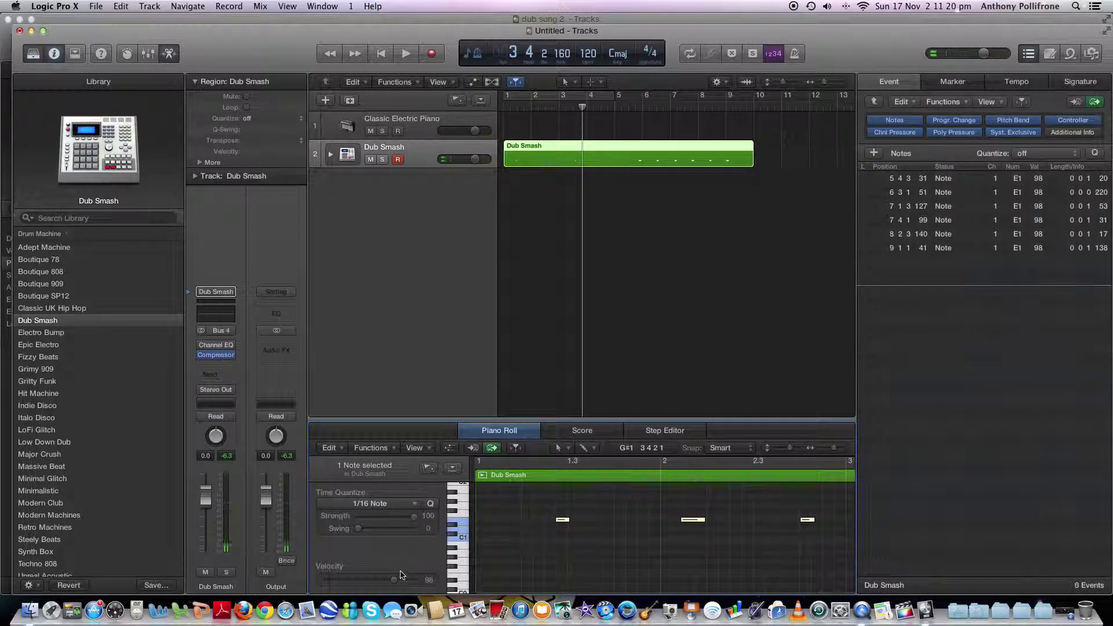
- Add C1, C#1, D1 and B0 drum notes across beats 1 and 2 of bar 1
left_click(467, 542)
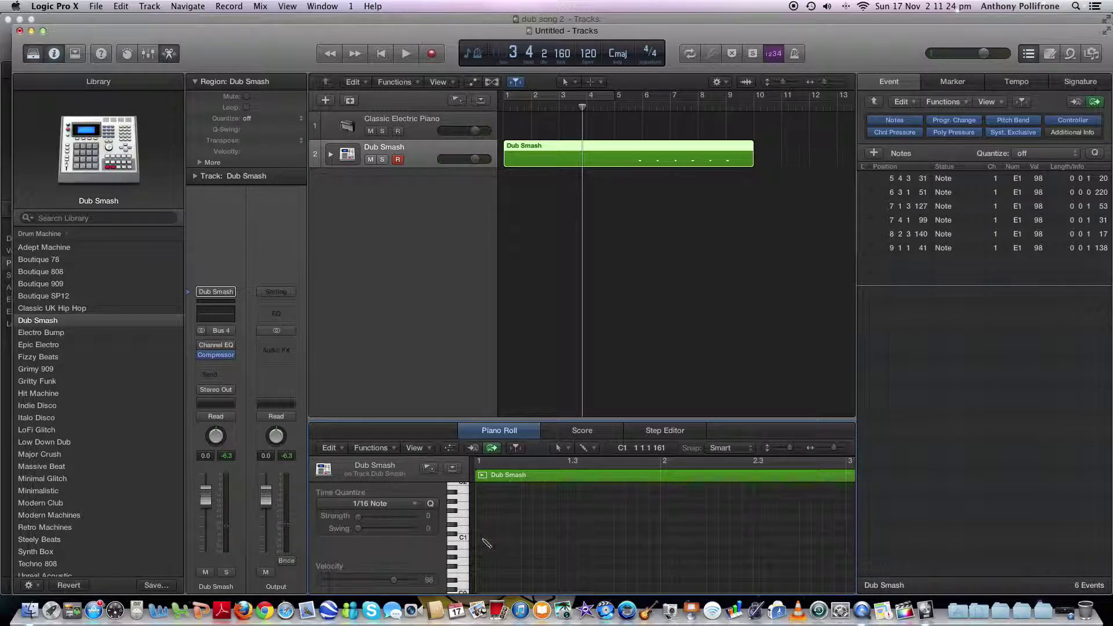
left_click(480, 537)
left_click(491, 537)
left_click(502, 534)
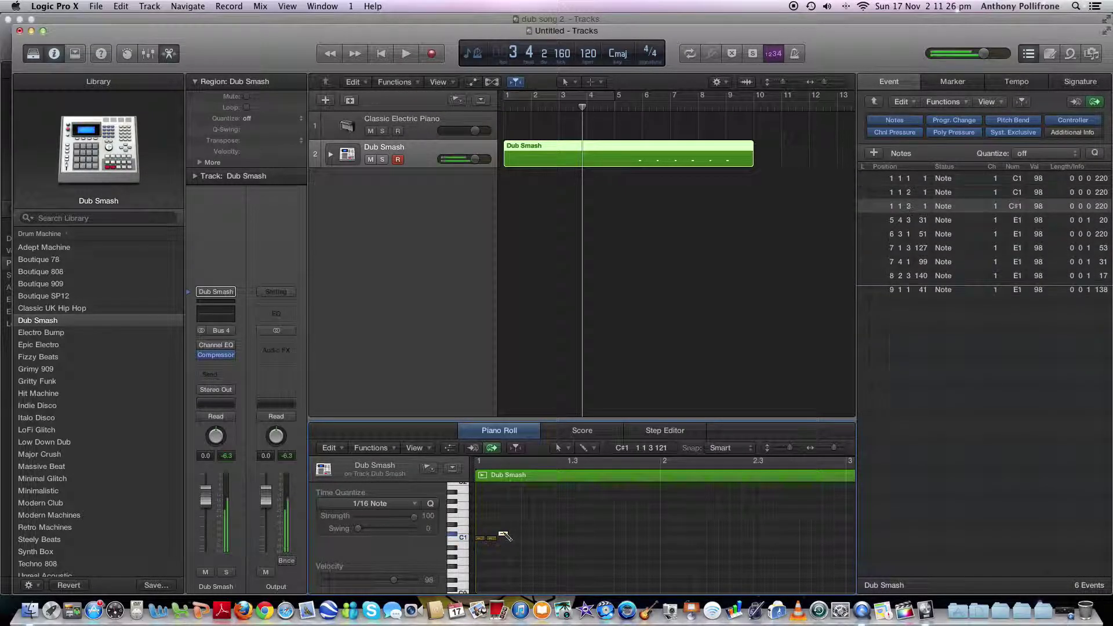
left_click(502, 530)
left_click(514, 534)
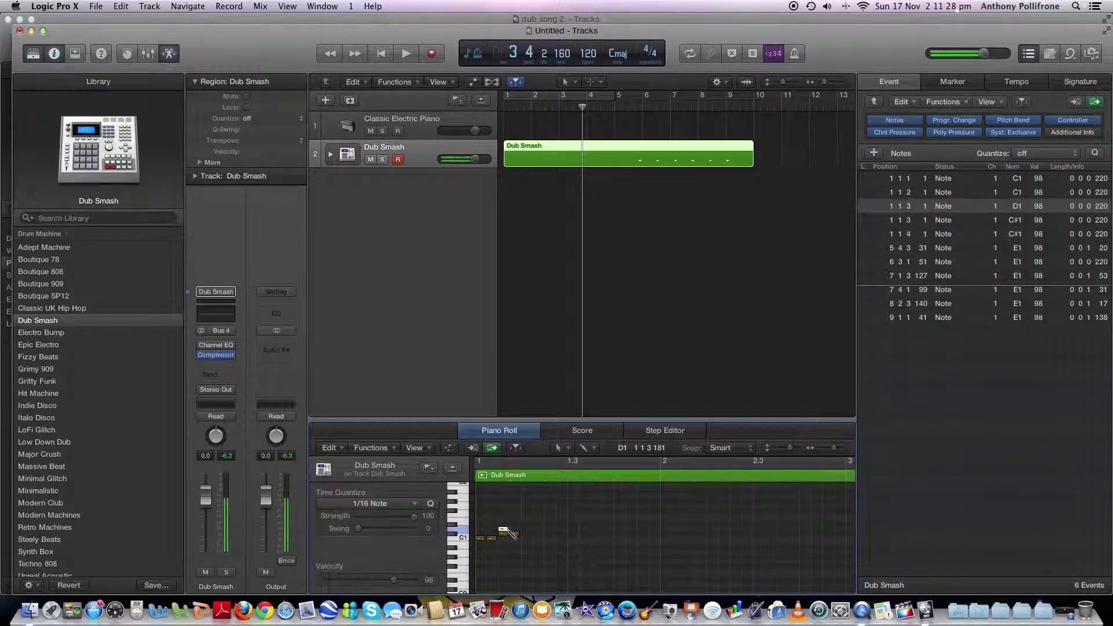
left_click(514, 530)
left_click(526, 543)
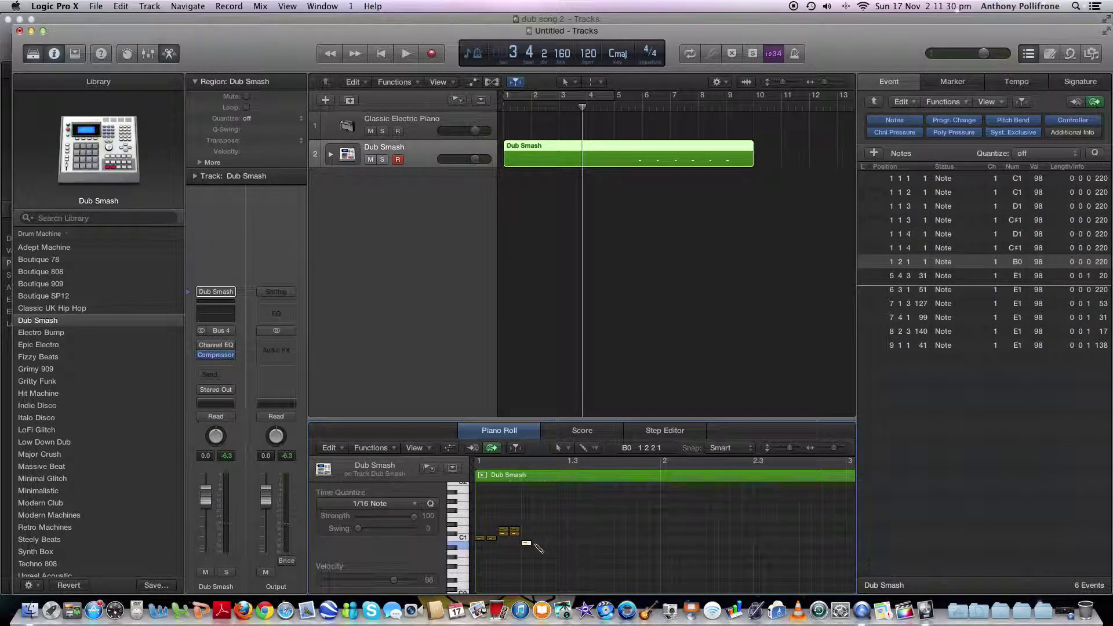
left_click(536, 542)
left_click(525, 537)
left_click(537, 538)
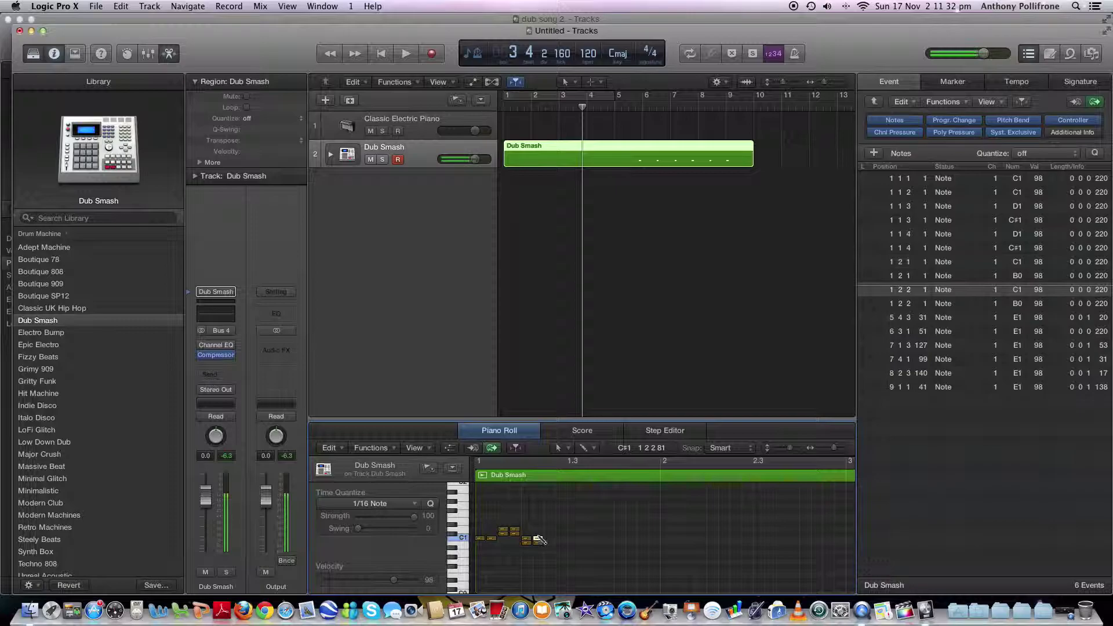
left_click(537, 535)
left_click(537, 530)
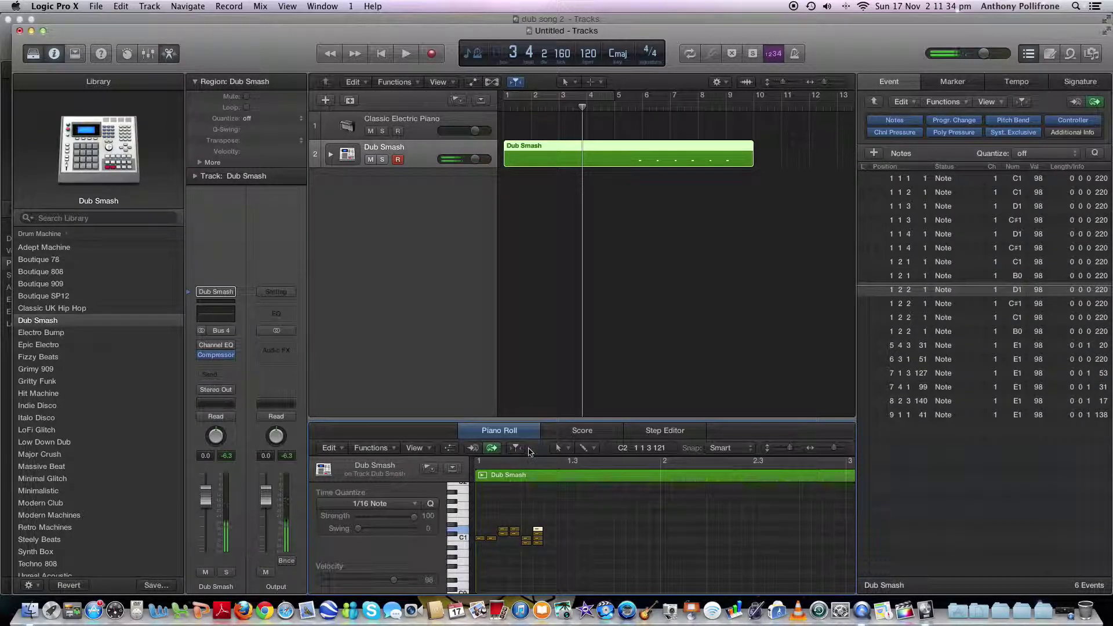
- Play the new notes back from bar 1, then close the Piano Roll with P
key("Return")
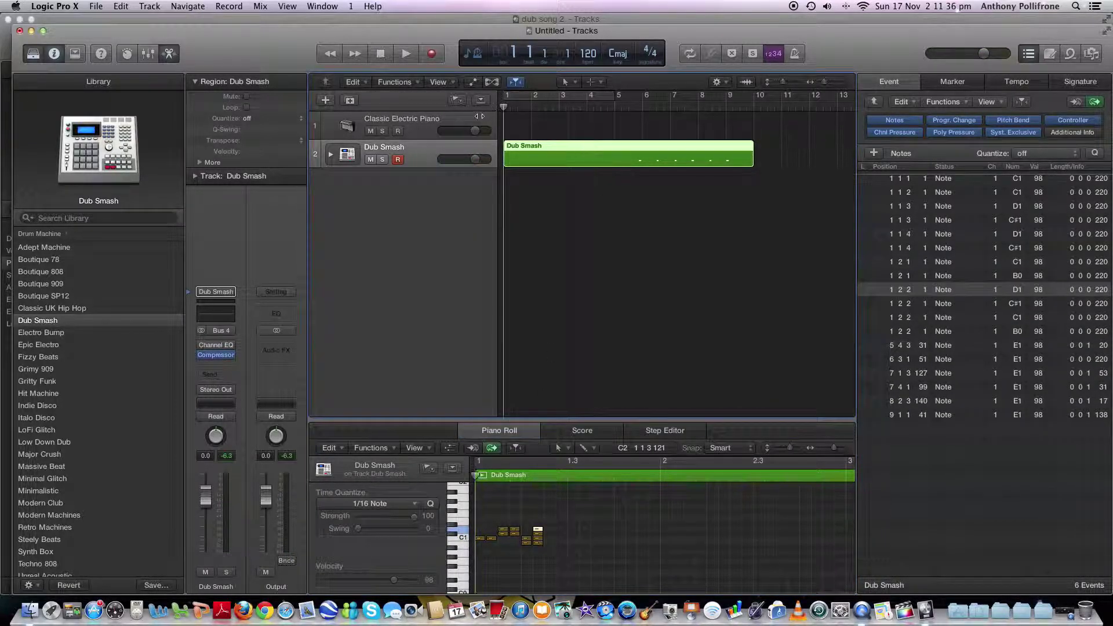
key("space")
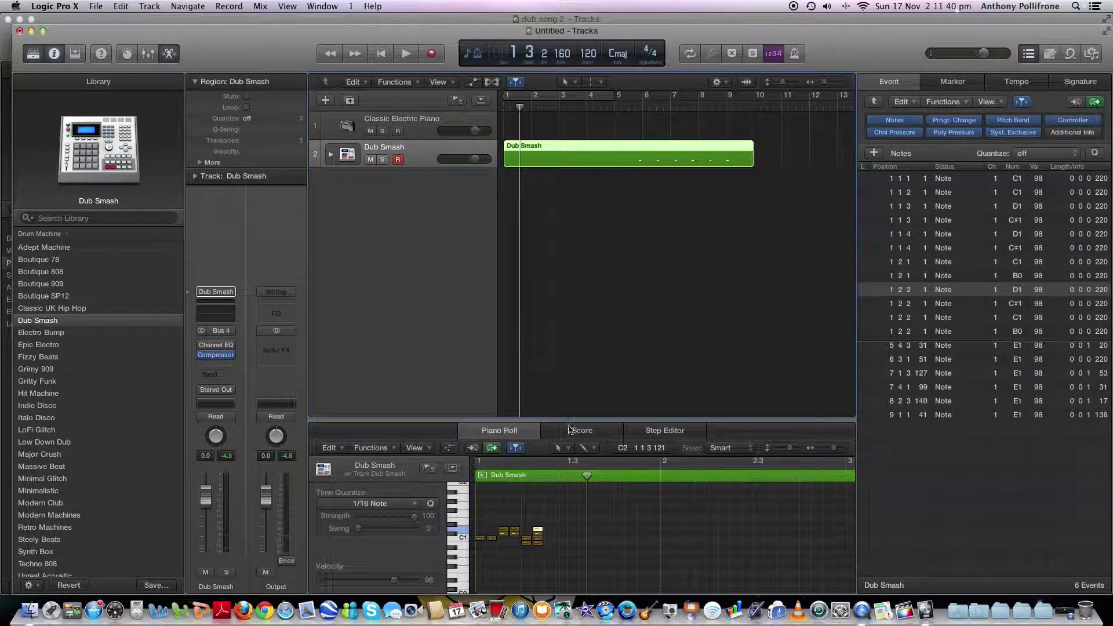
left_click_drag(587, 476, 479, 479)
key("space")
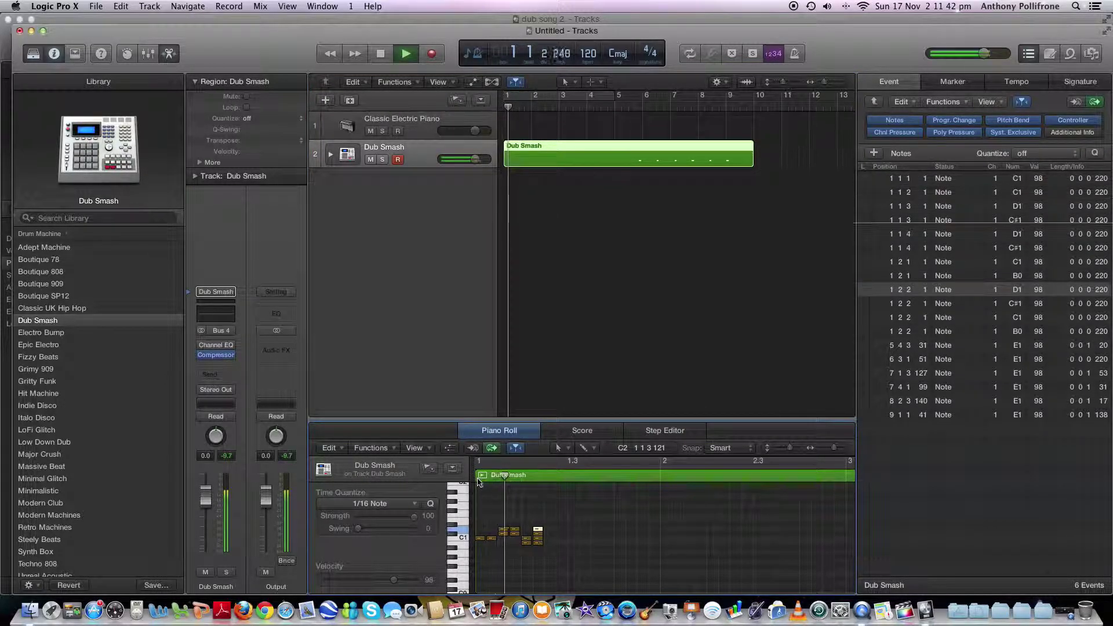
key("space")
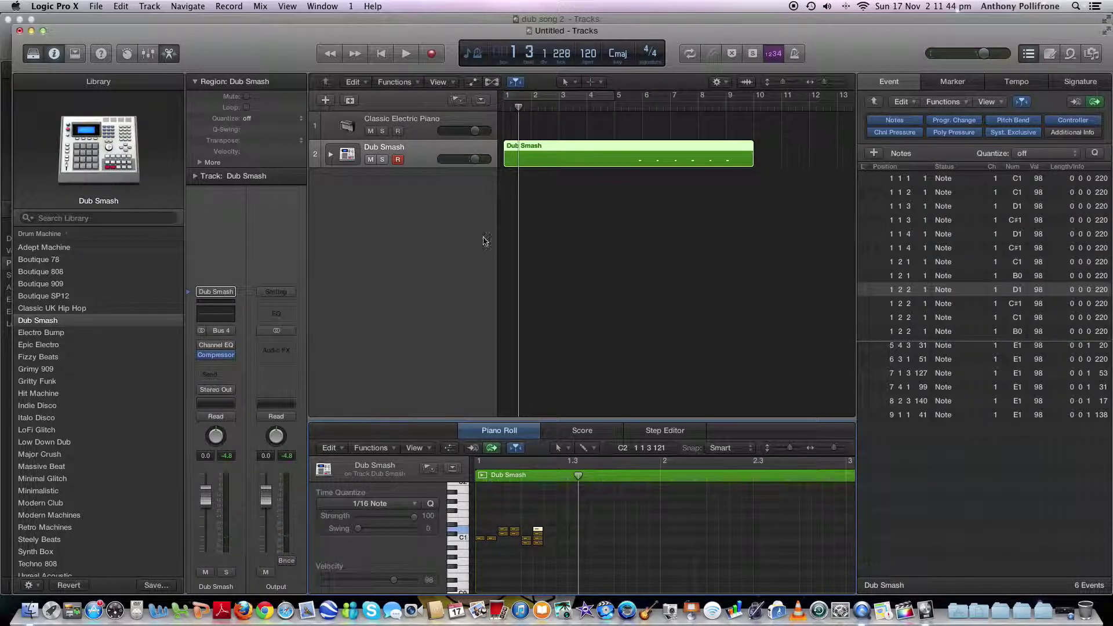
key("p")
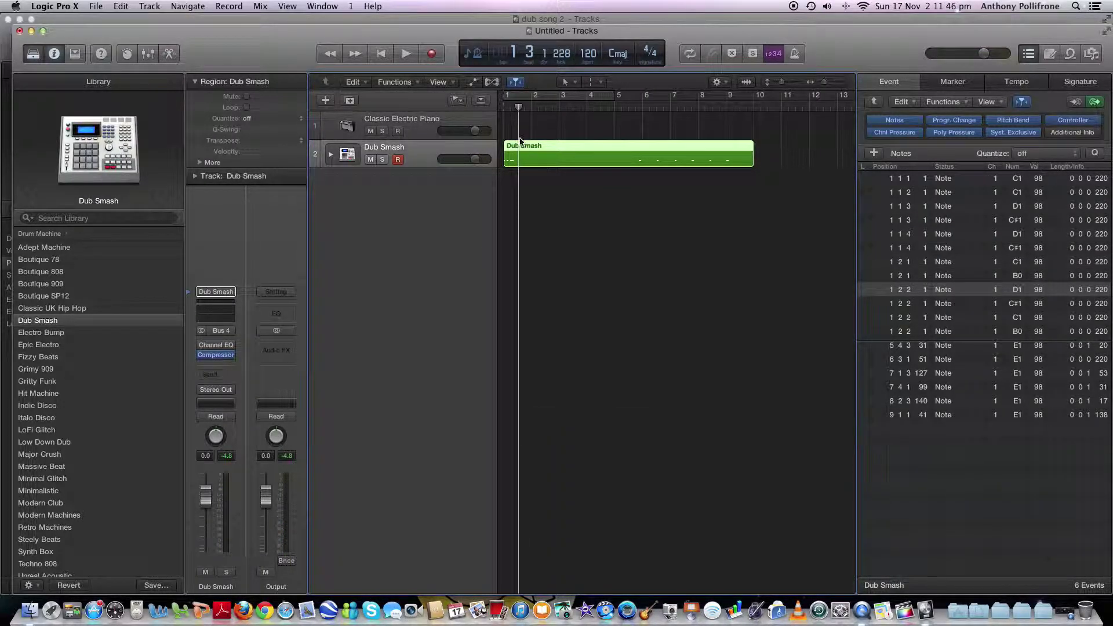
key("Return")
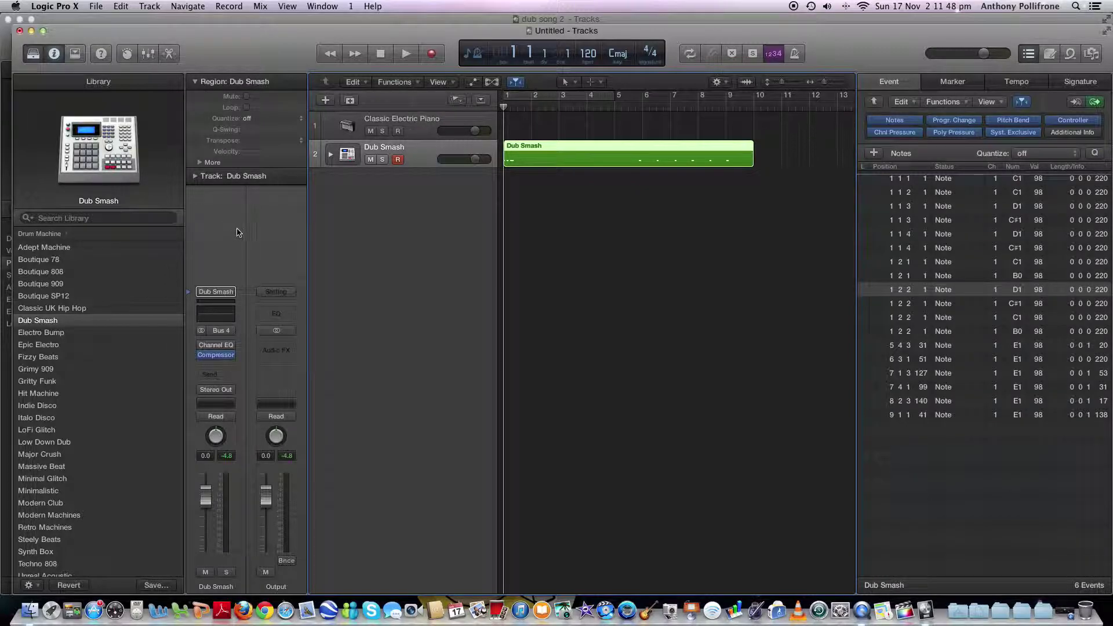
- Select the Classic Electric Piano track and load the Library's Synthesizer > Bass > Dirty Fifth patch
left_click(329, 128)
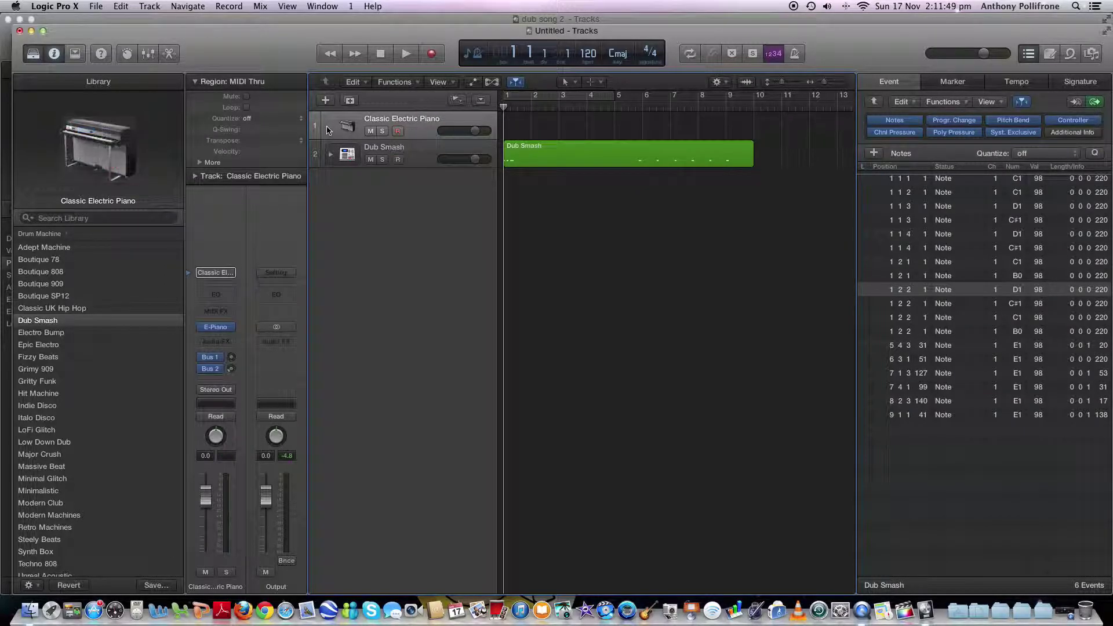
left_click(23, 237)
left_click(32, 248)
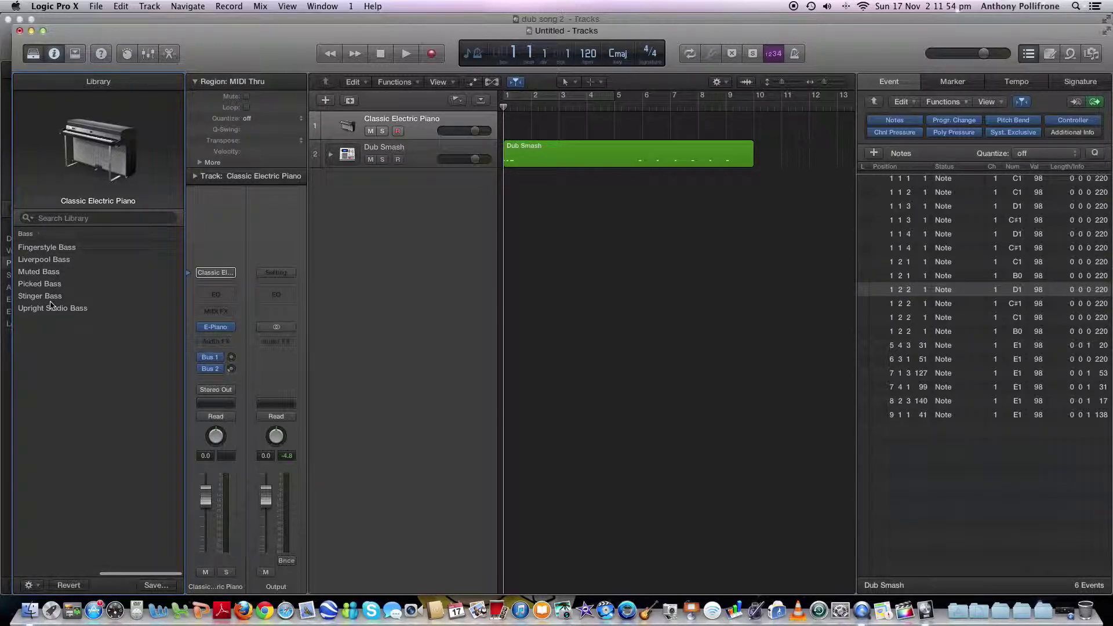
left_click(34, 235)
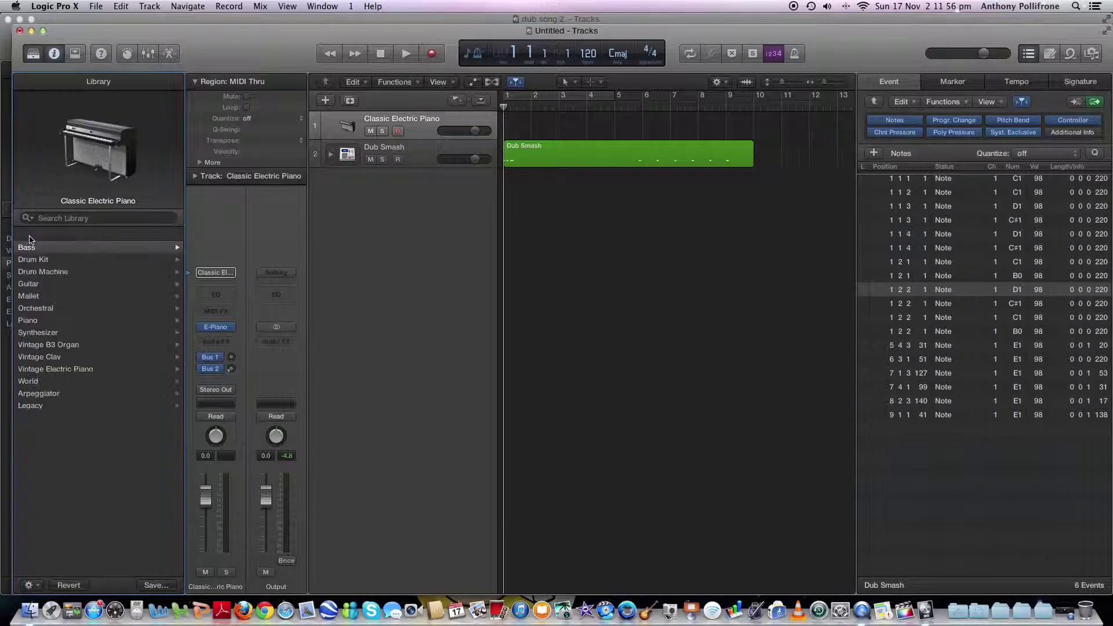
left_click(42, 334)
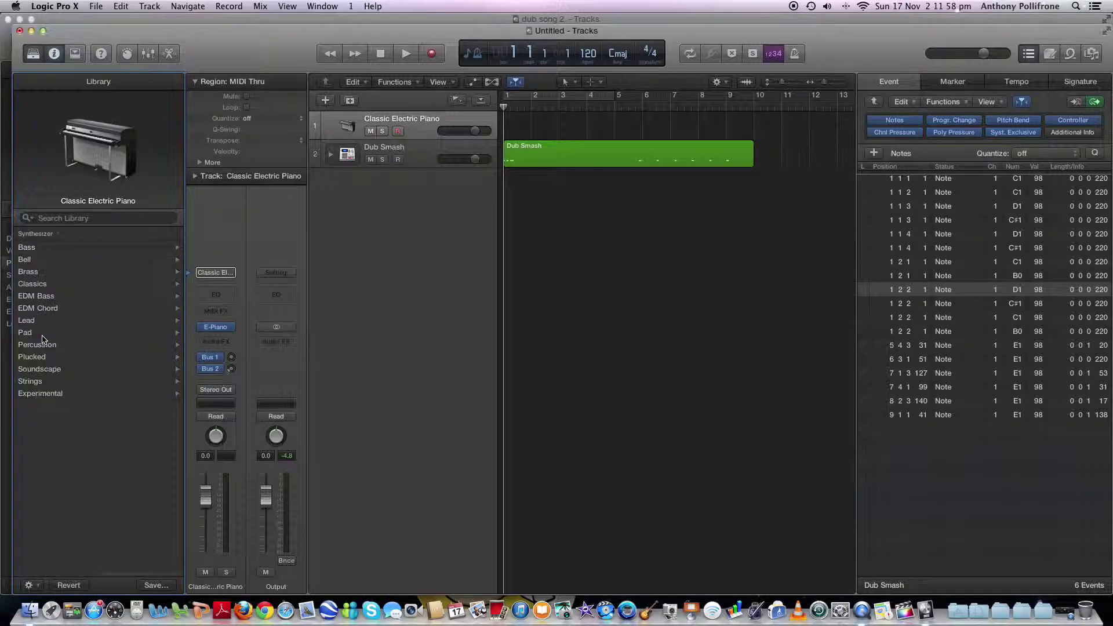
left_click(35, 248)
left_click(35, 272)
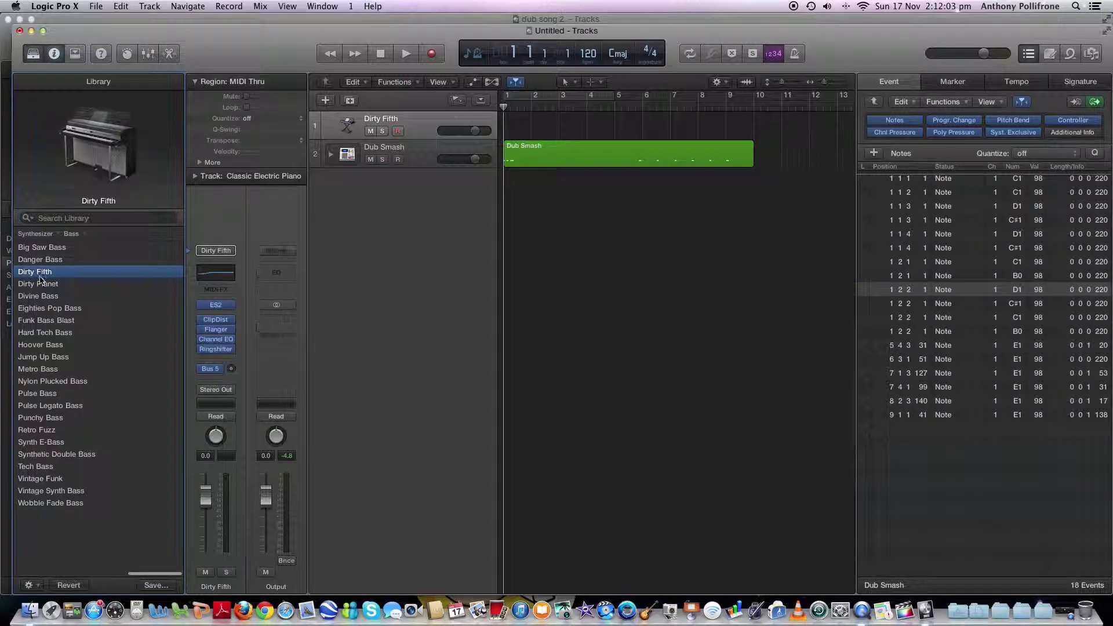
- Show Musical Typing from the Window menu and play a few test notes on Dirty Fifth
left_click(311, 6)
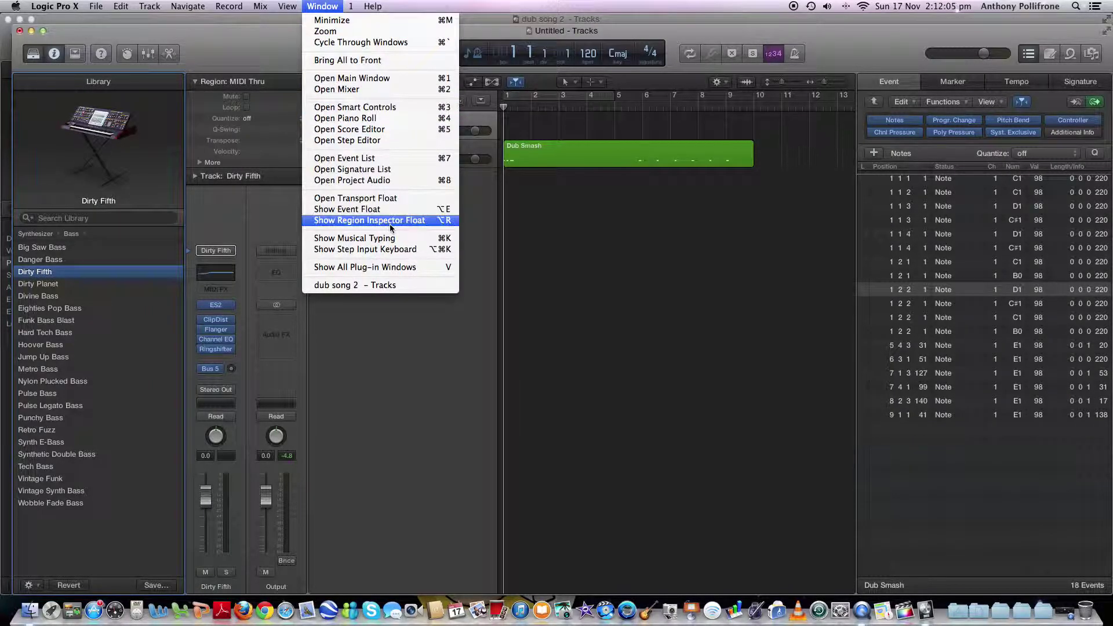
left_click(368, 238)
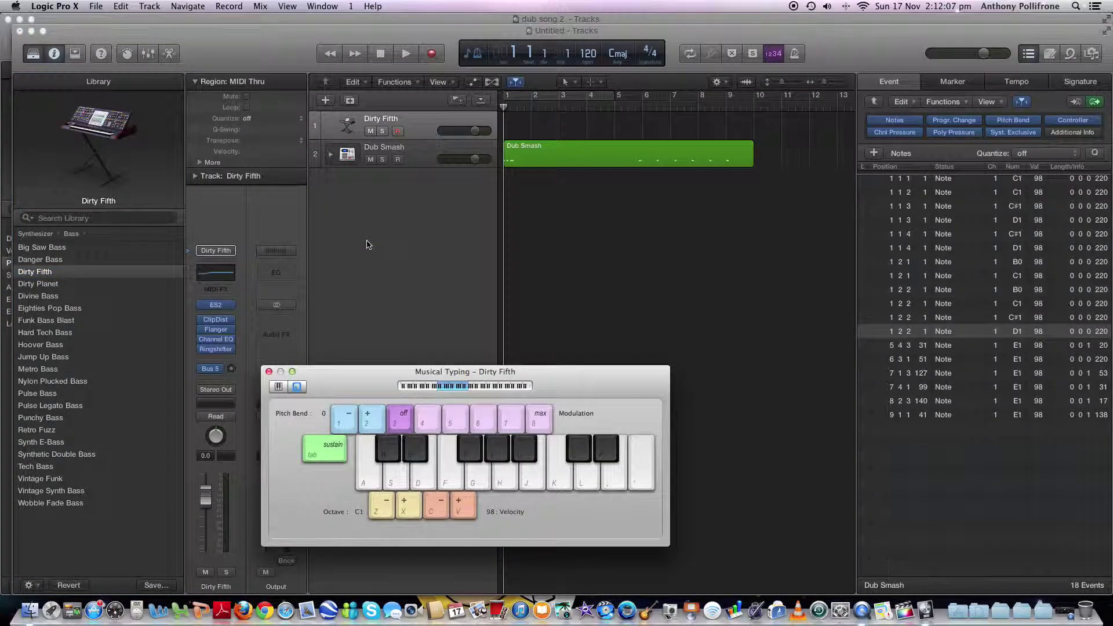
key("f")
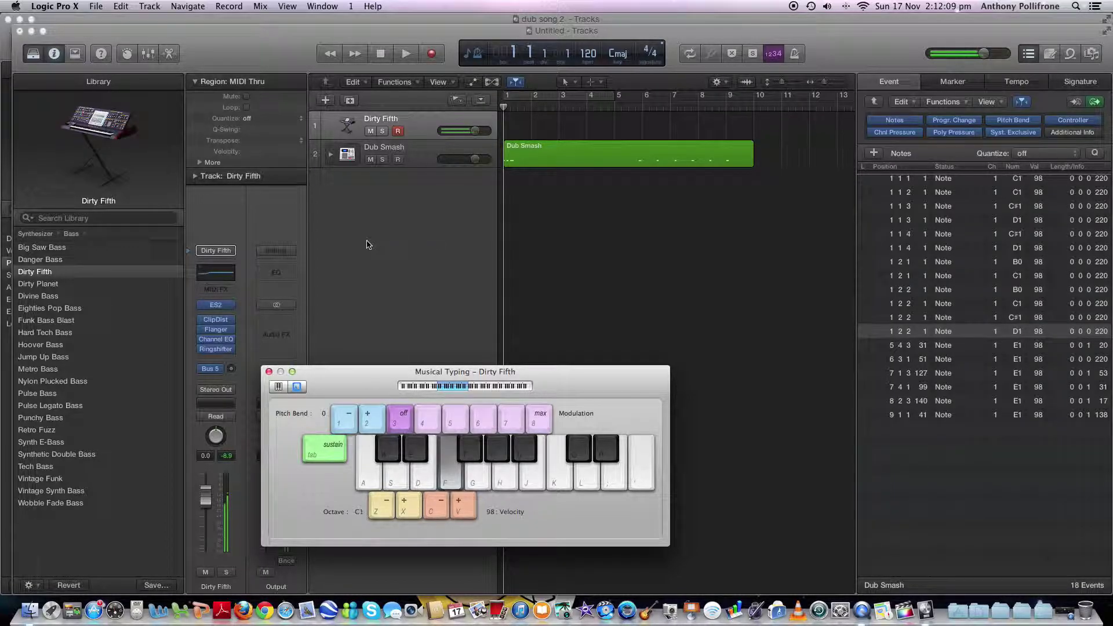
key("d")
key("s")
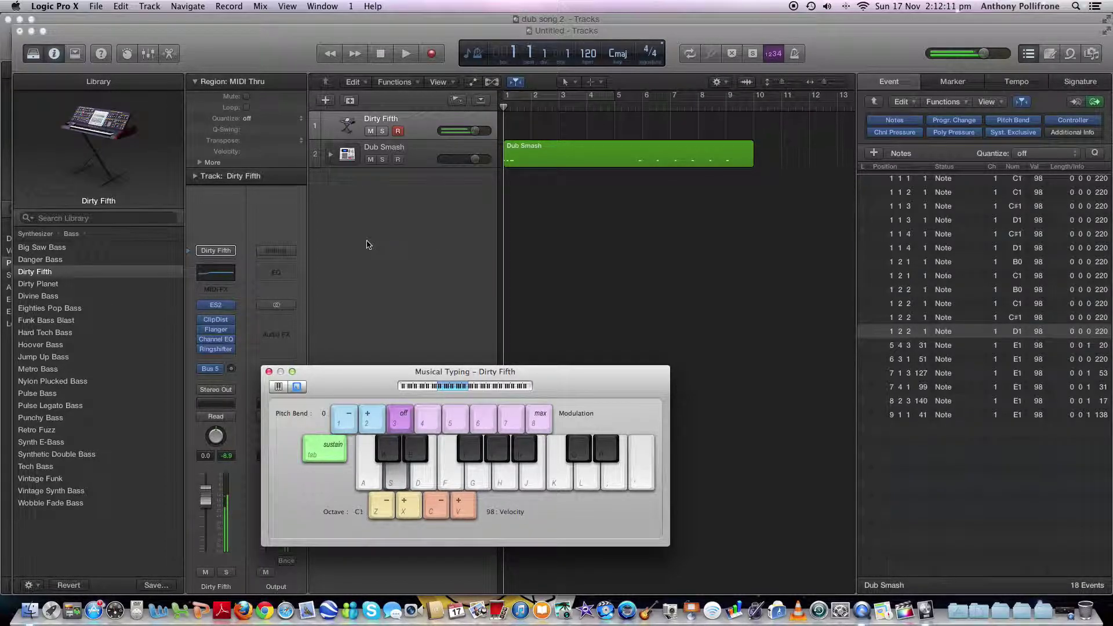
key("s")
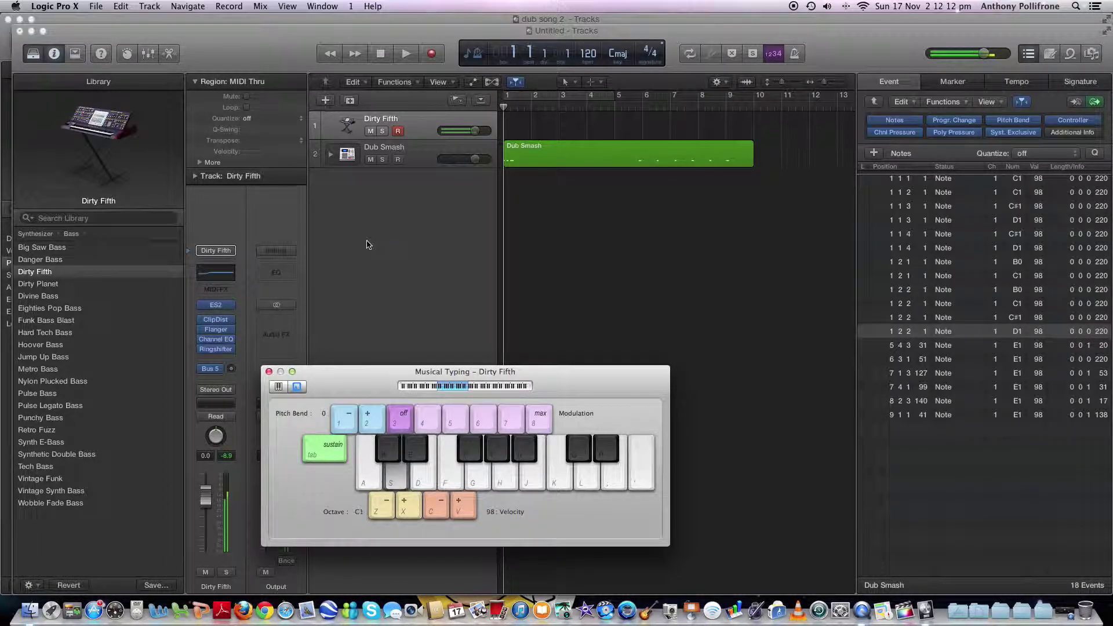
- Audition the Hard Tech Bass and Synth E-Bass patches with a few notes
left_click(62, 332)
key("f")
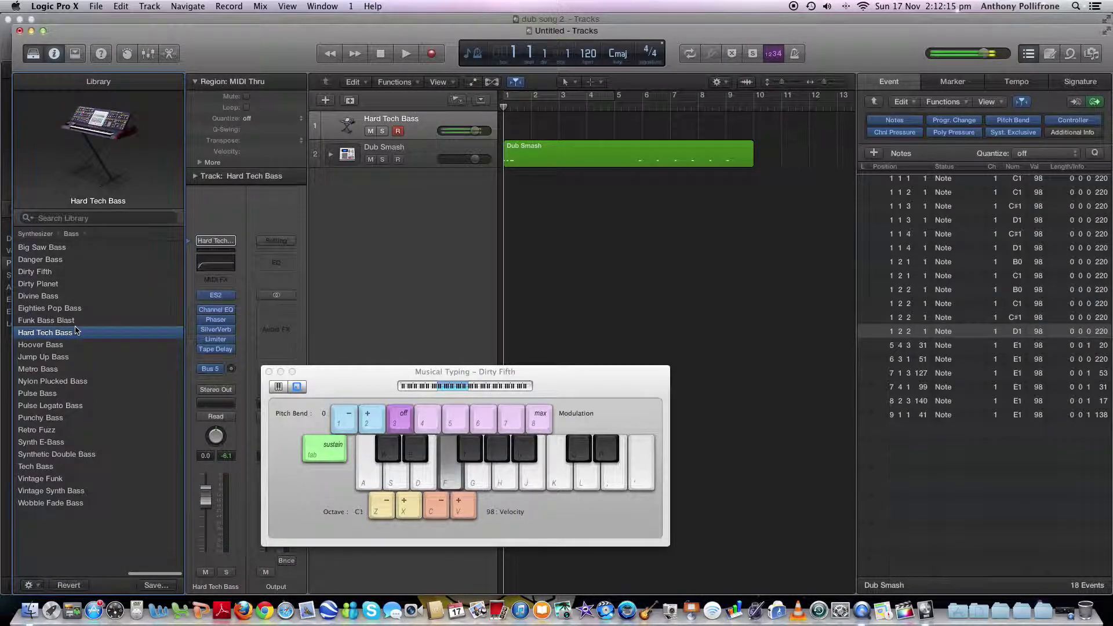
key("f")
key("f")
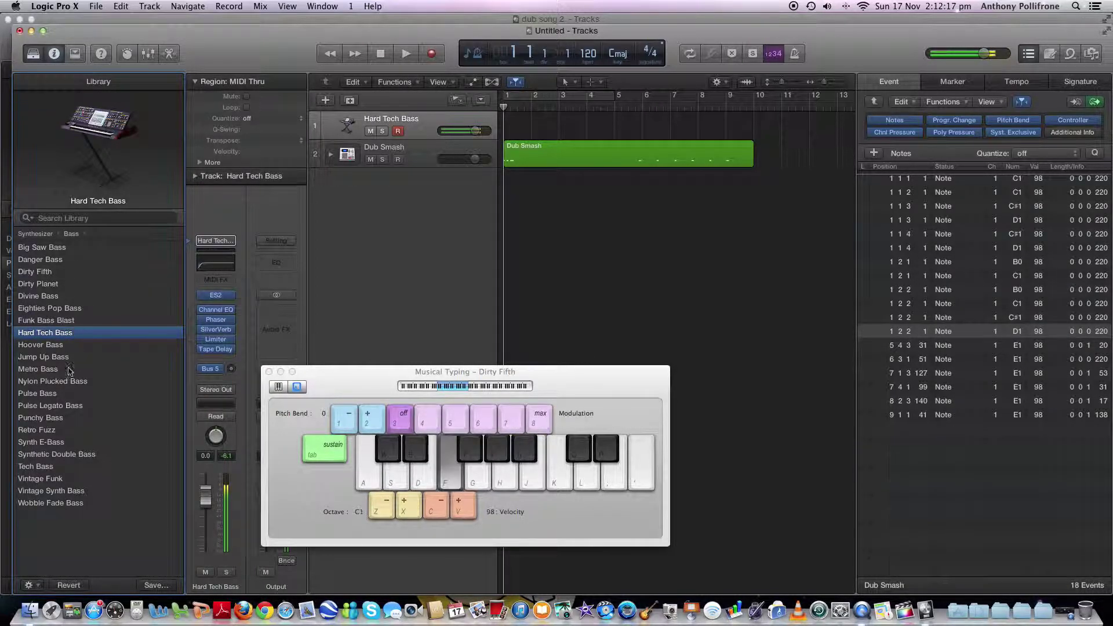
left_click(50, 441)
key("g")
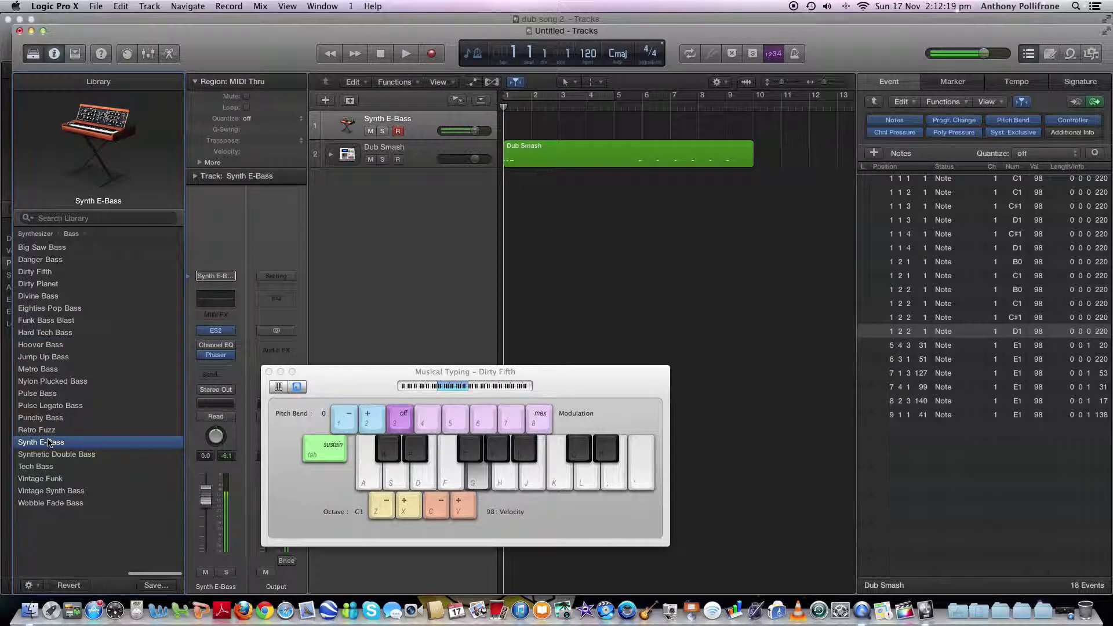
key("d")
key("d")
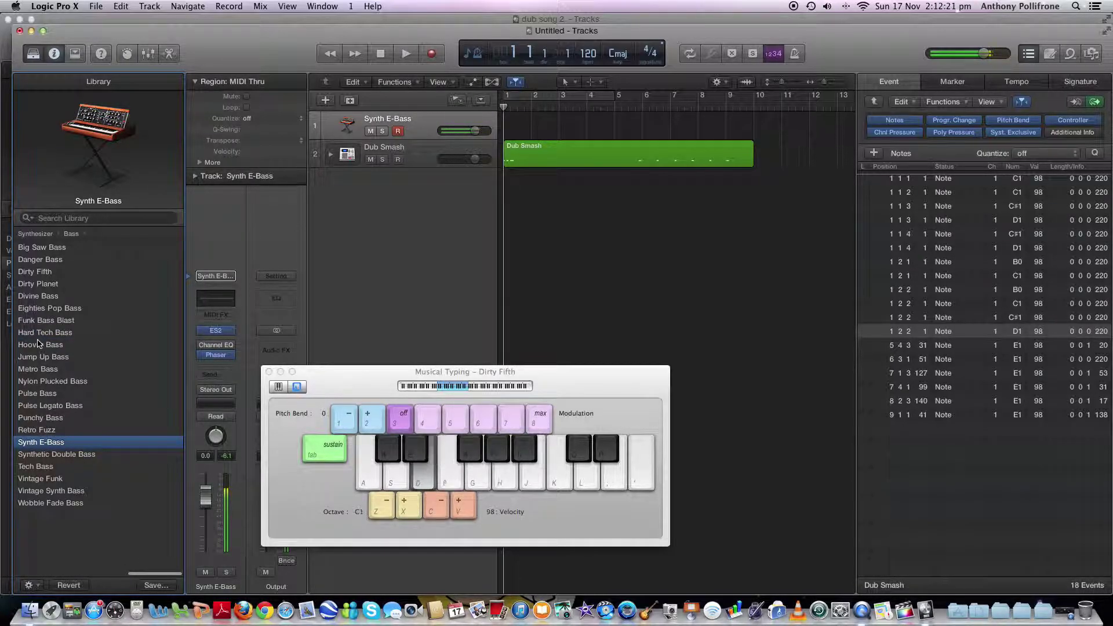
key("f")
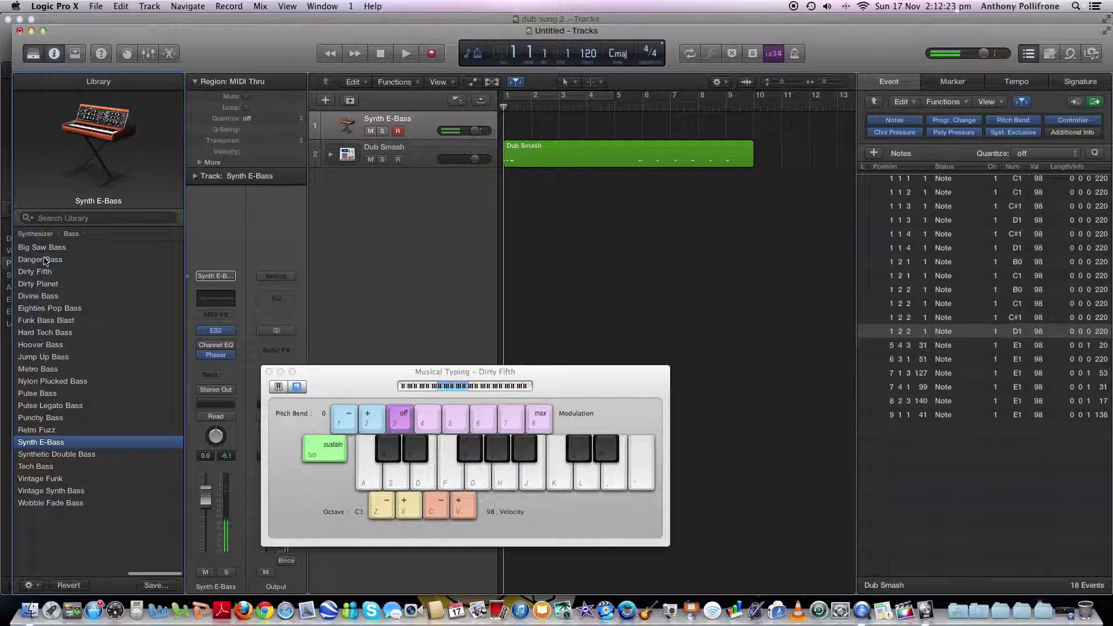
- Audition the Danger Bass, Vintage Funk and Tech Bass patches
left_click(46, 261)
left_click(43, 478)
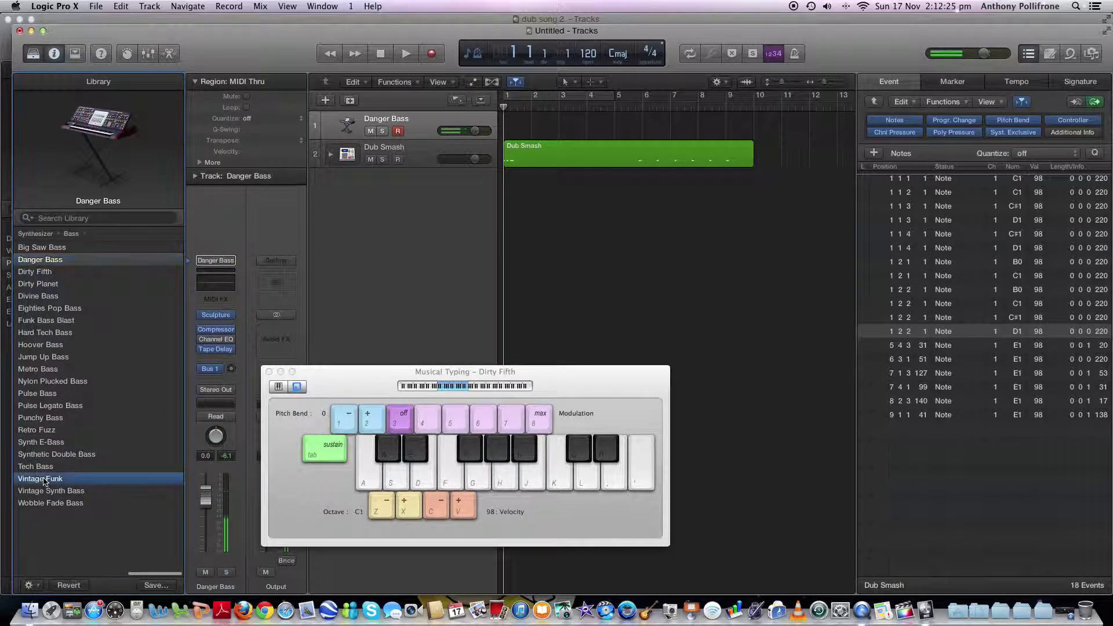
key("s")
left_click(41, 471)
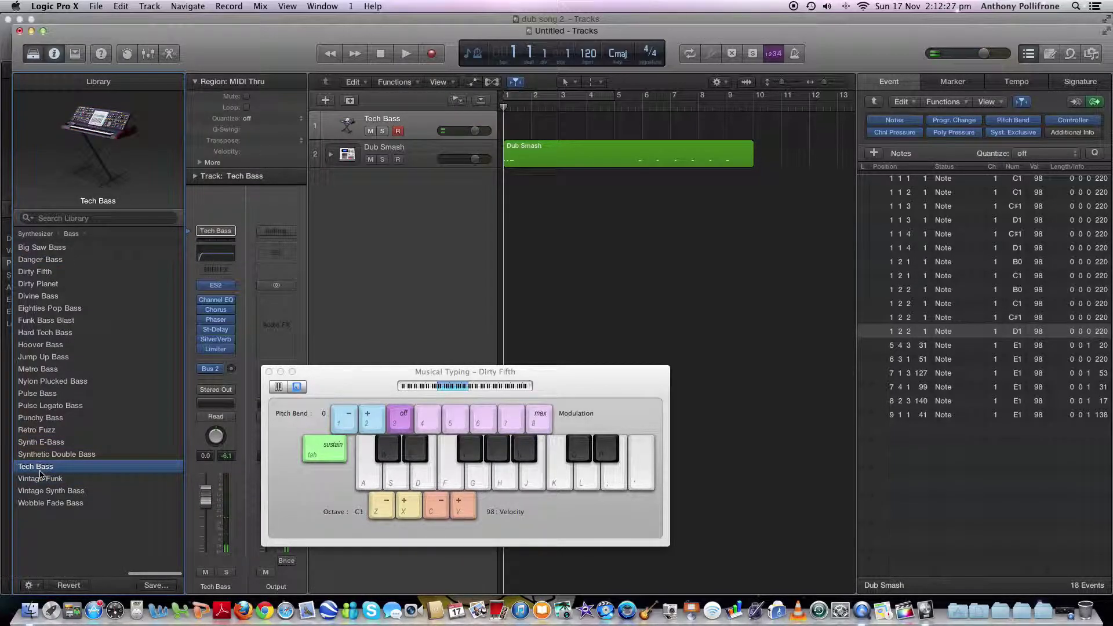
key("g")
key("d")
key("s")
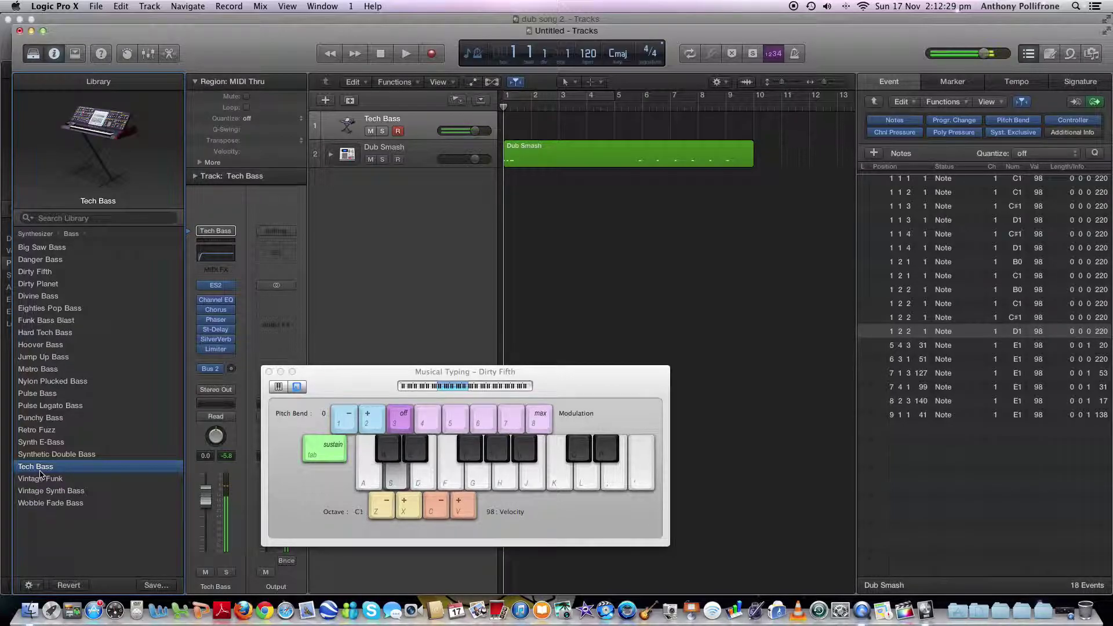
- Try Synthetic Double Bass, then return to Synth E-Bass and play test notes
left_click(52, 456)
key("f")
key("d")
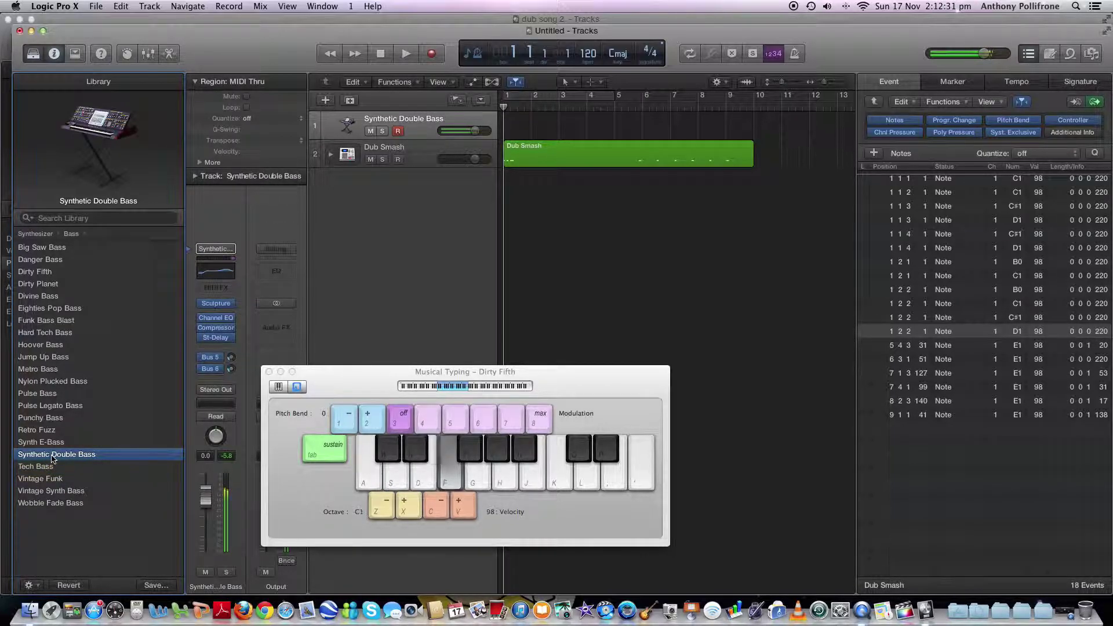
key("s")
key("d")
key("s")
left_click(50, 447)
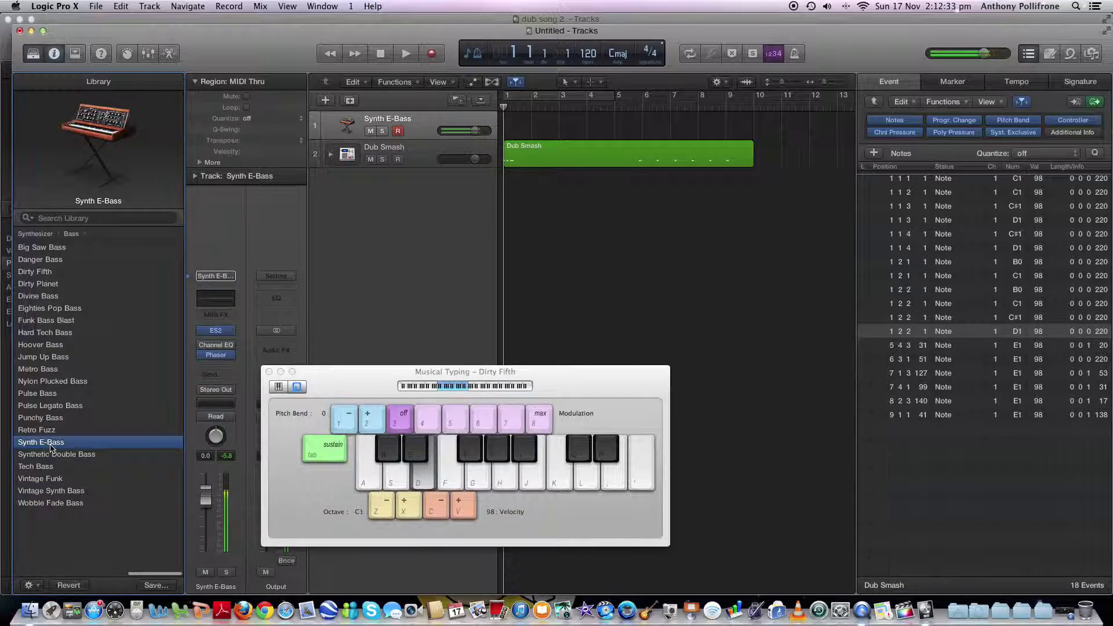
key("g")
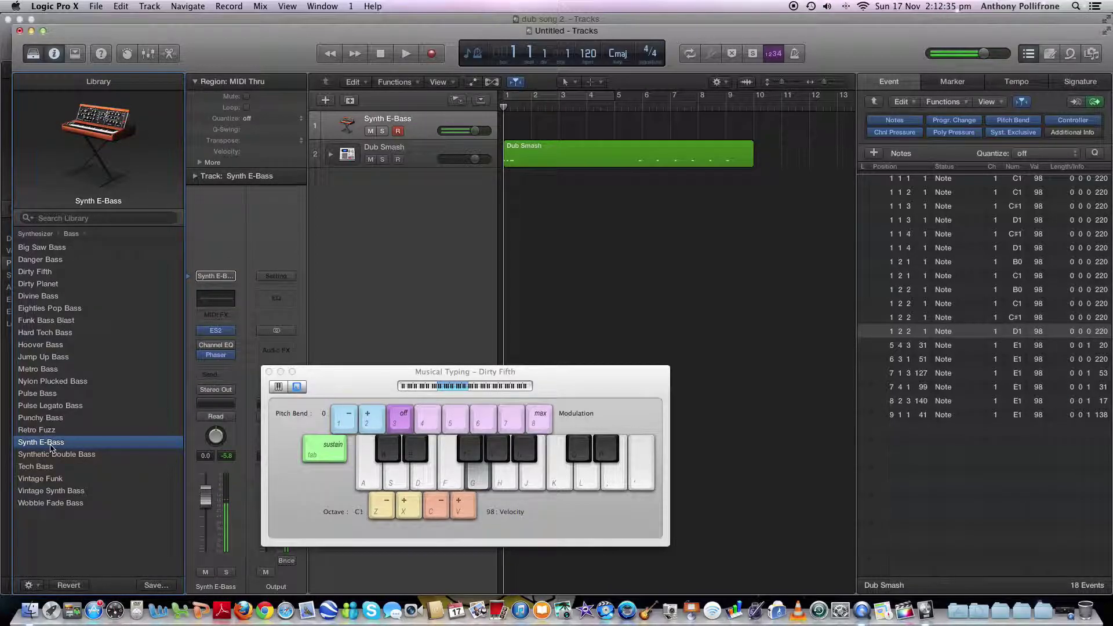
key("f")
key("f")
key("f")
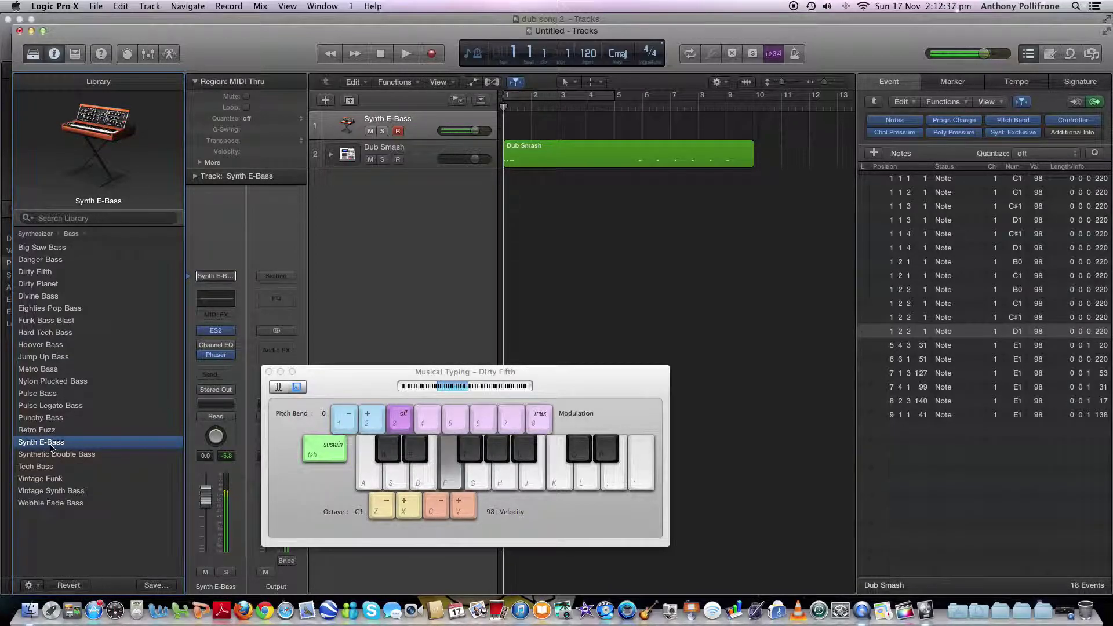
- Record a bass line of repeated F1 and G1 notes across bars 1–7, then stop recording
key("f")
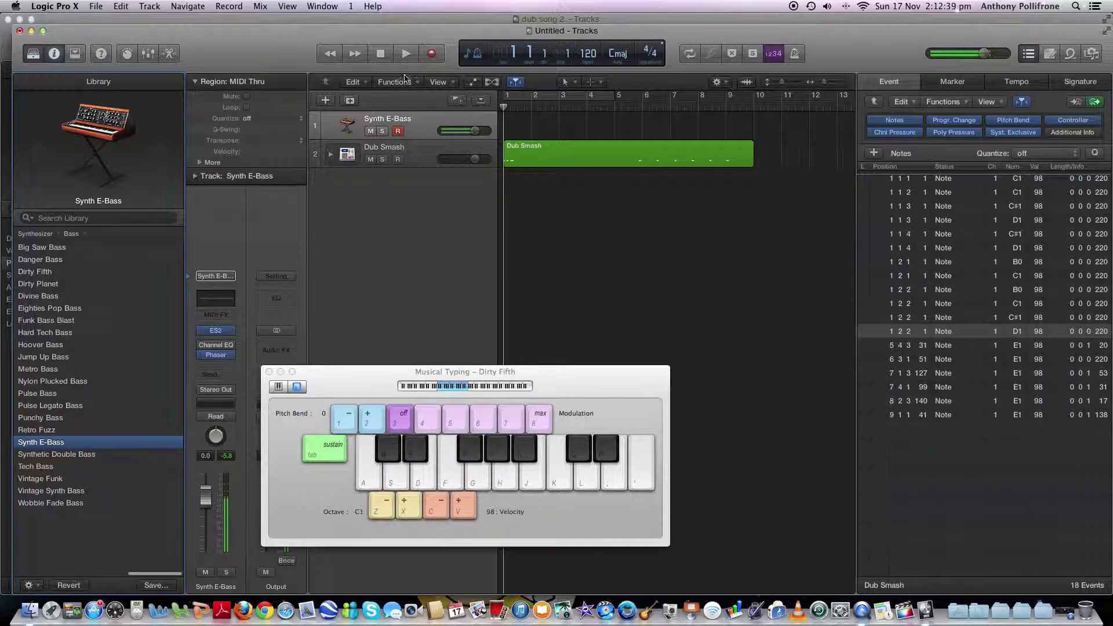
left_click(431, 55)
key("f")
key("f")
key("f")
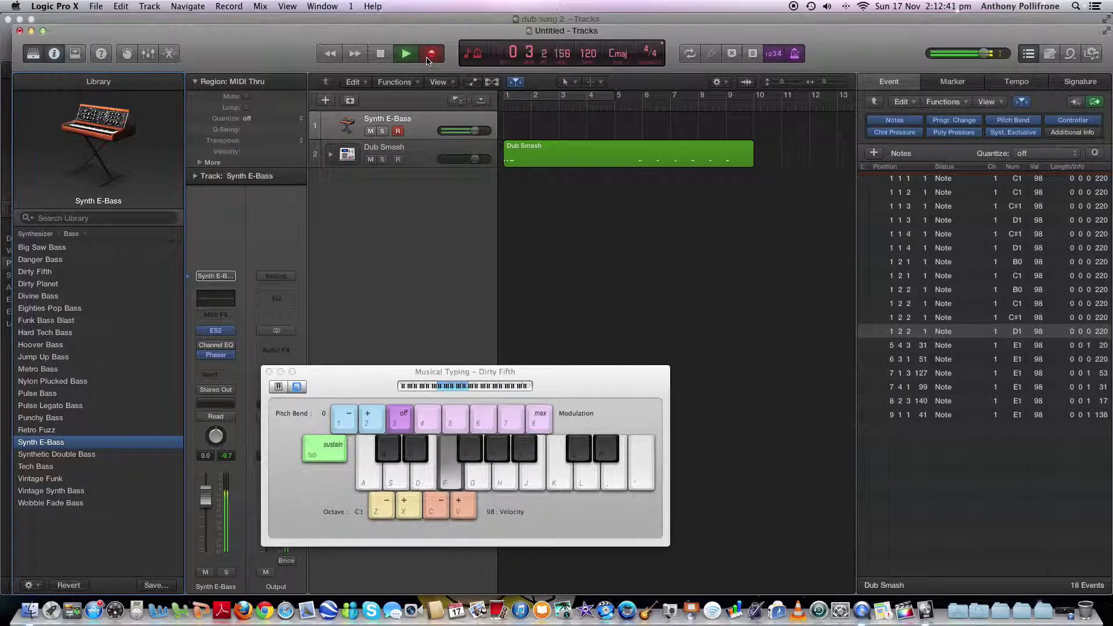
key("f")
key("f")
key("f")
key("f")
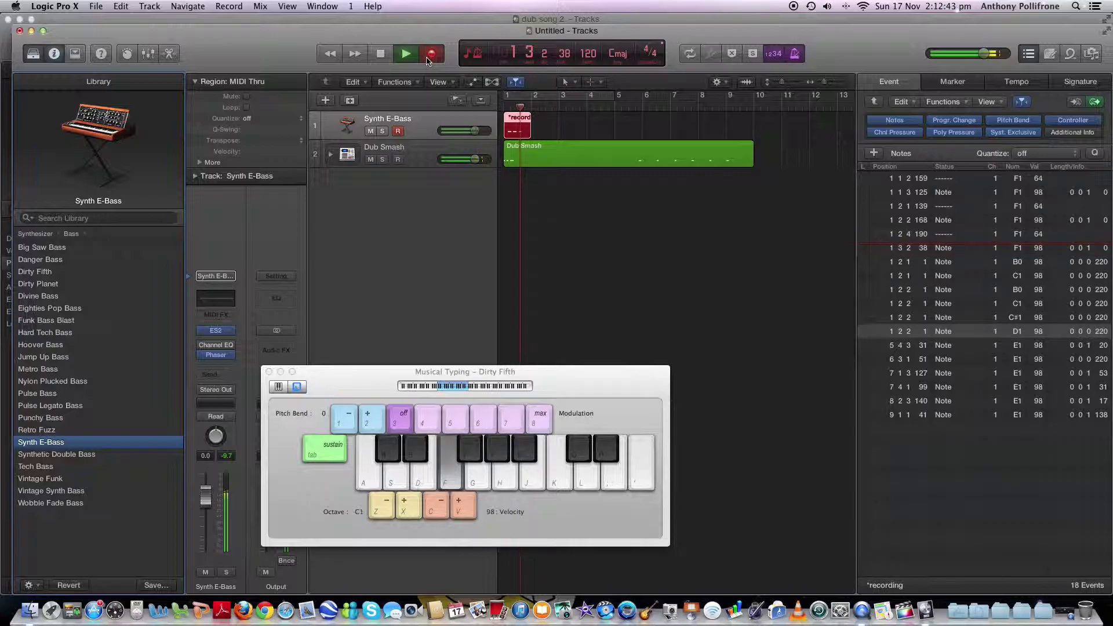
key("f")
key("f")
key("g")
key("g")
key("g")
key("g")
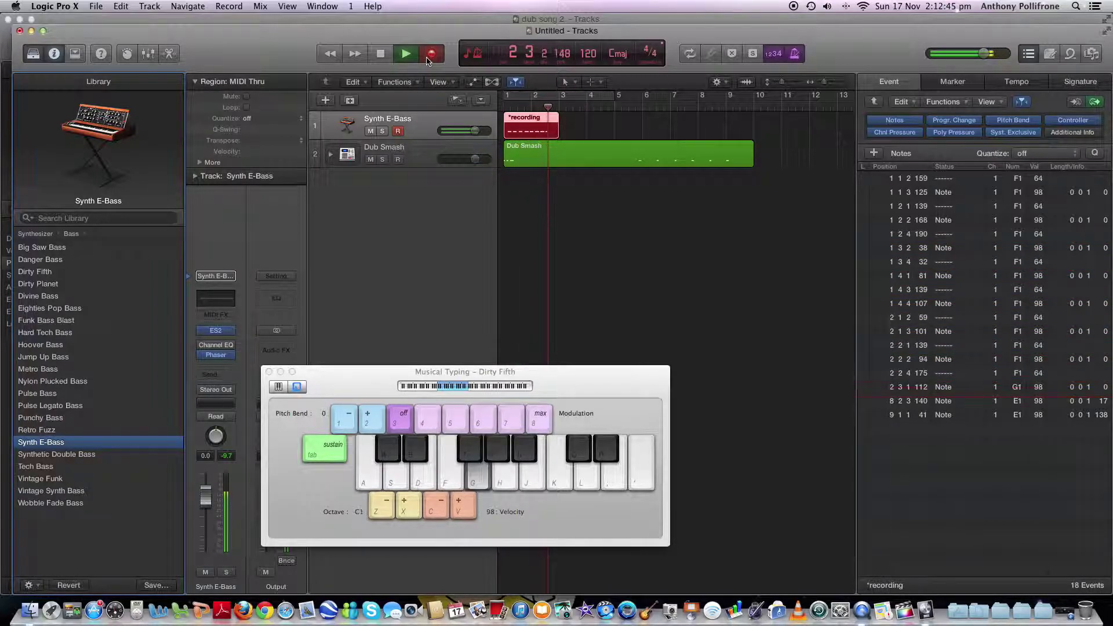
key("g")
key("g")
key("g")
key("g")
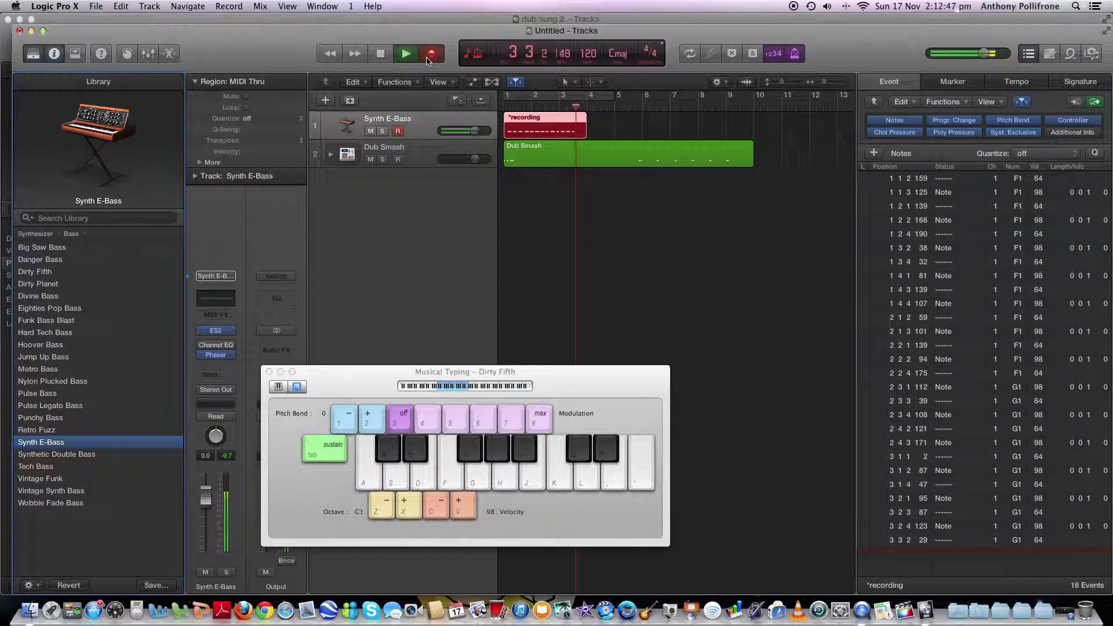
key("f")
key("f")
key("f")
key("f")
key("f")
key("f")
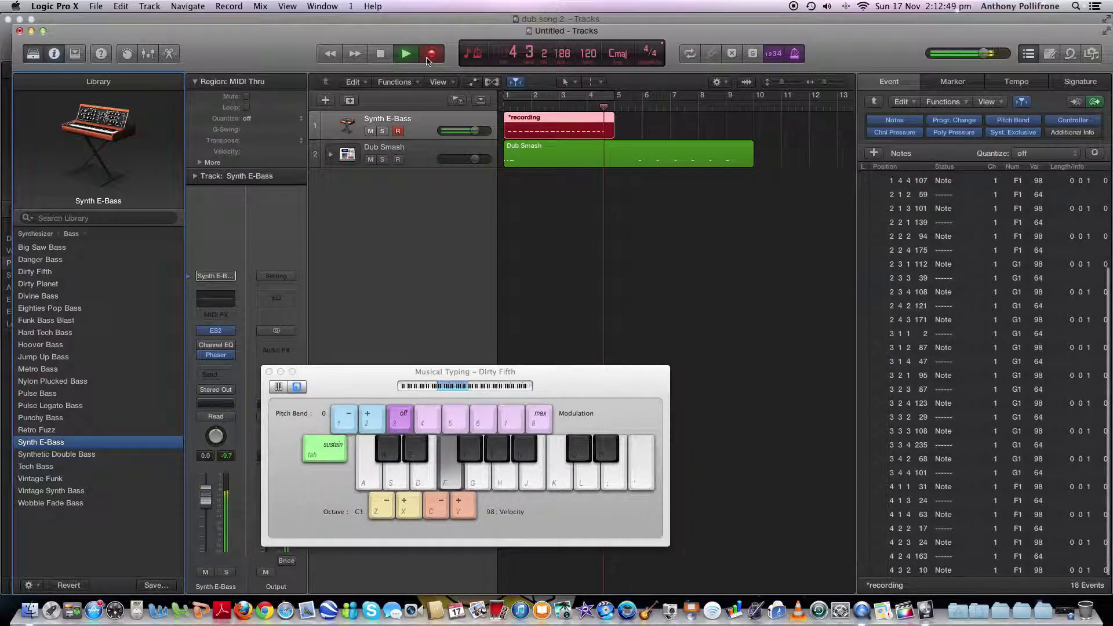
key("f")
key("f")
key("g")
key("g")
key("g")
key("g")
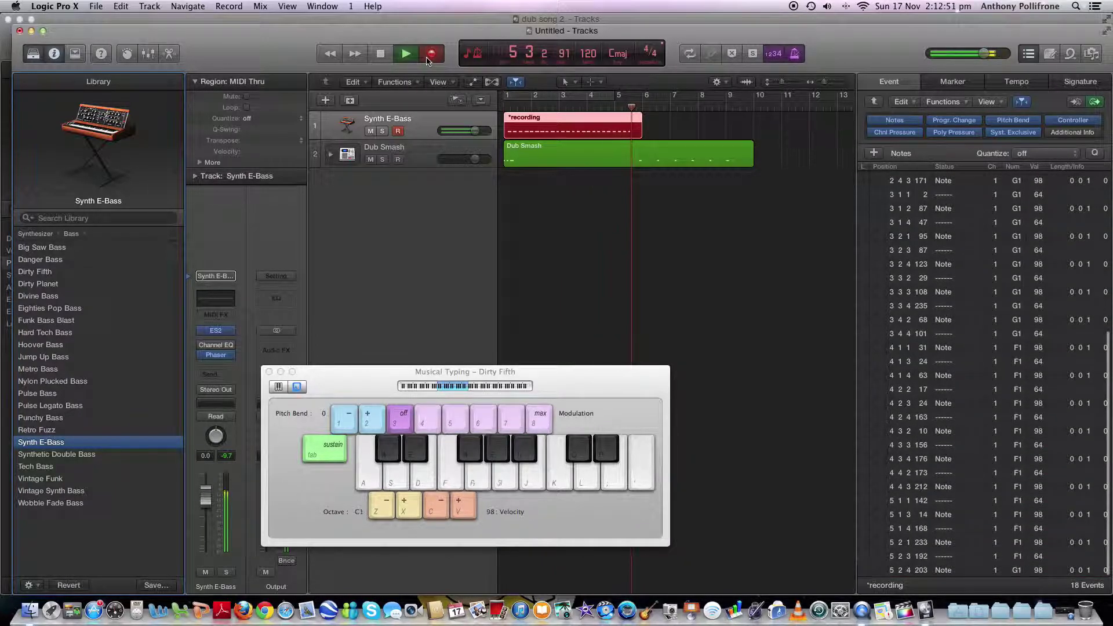
key("g")
key("g")
key("g")
key("g")
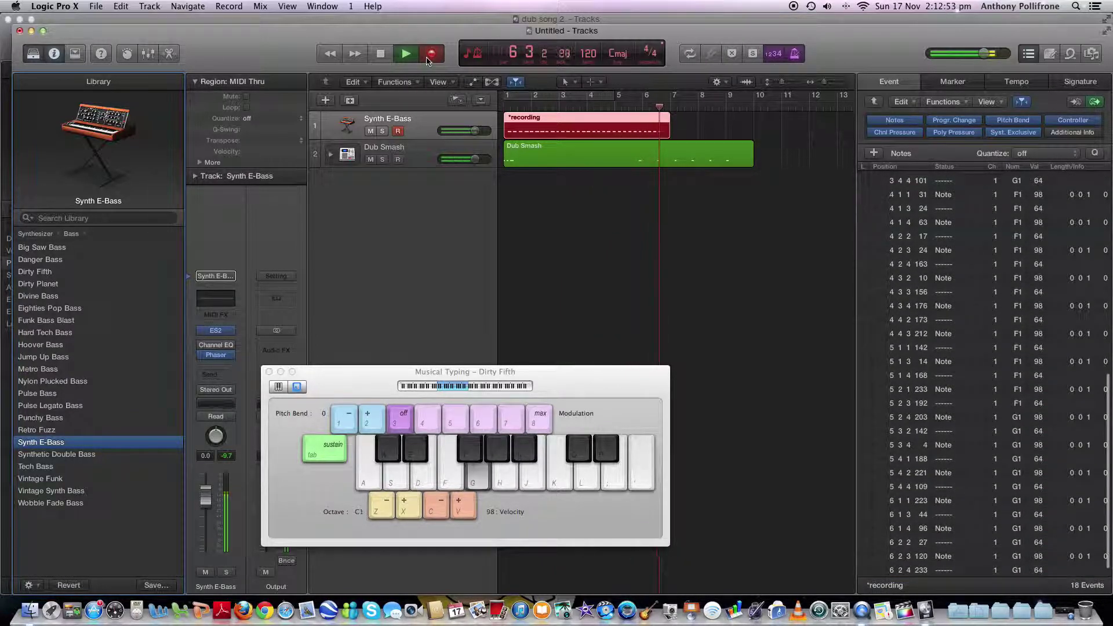
key("space")
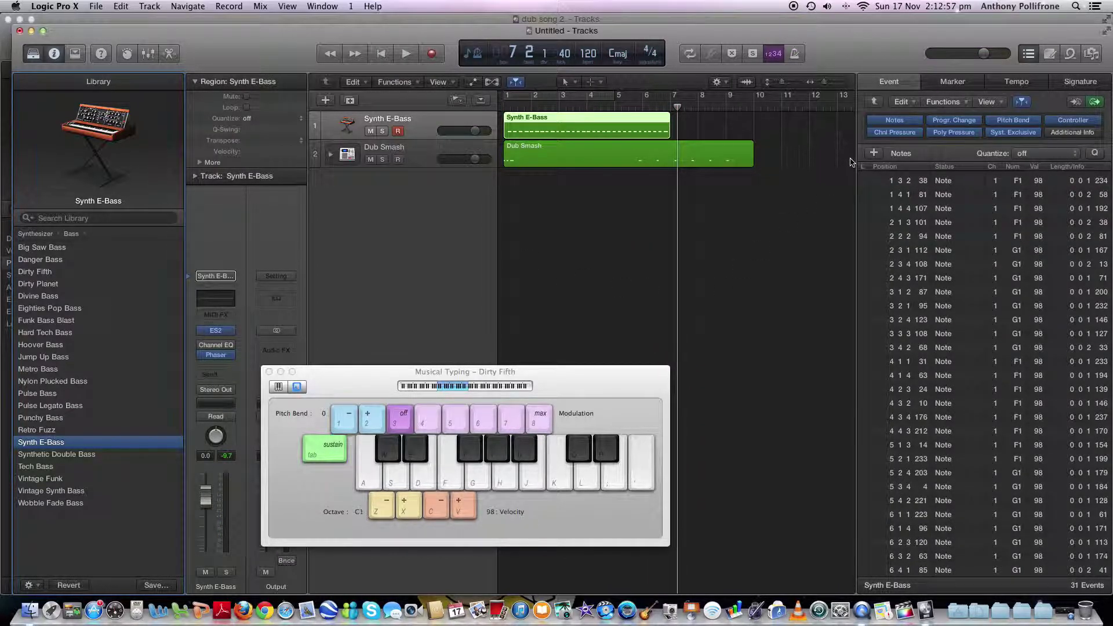
- Close Musical Typing, open the Dub Smash region in the Piano Roll and delete its bar-1 notes
left_click(268, 371)
left_click(580, 164)
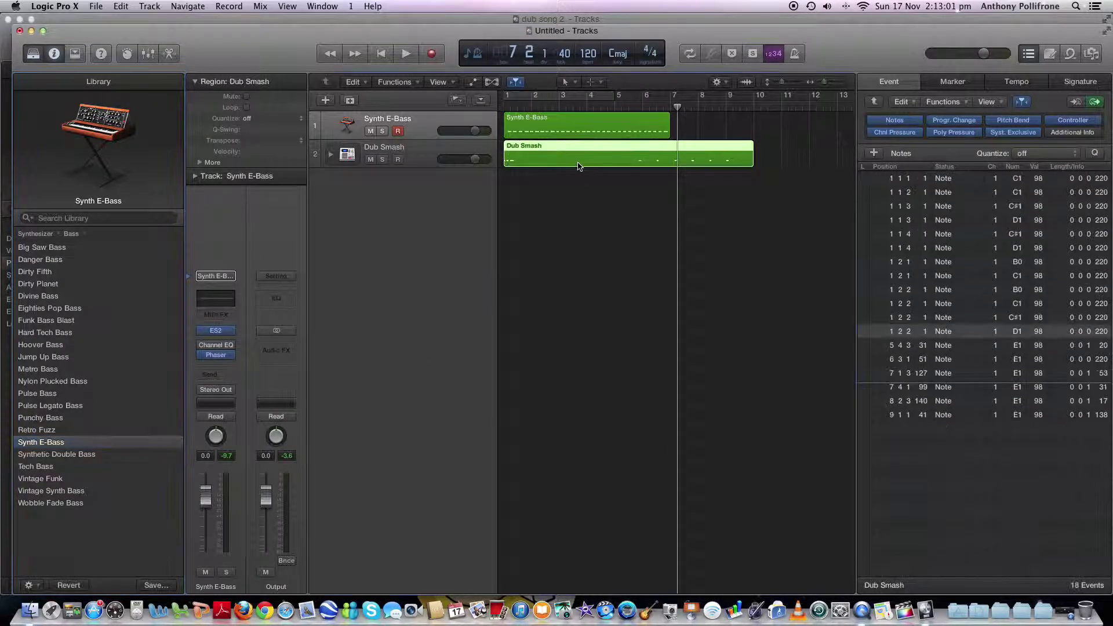
double_click(521, 164)
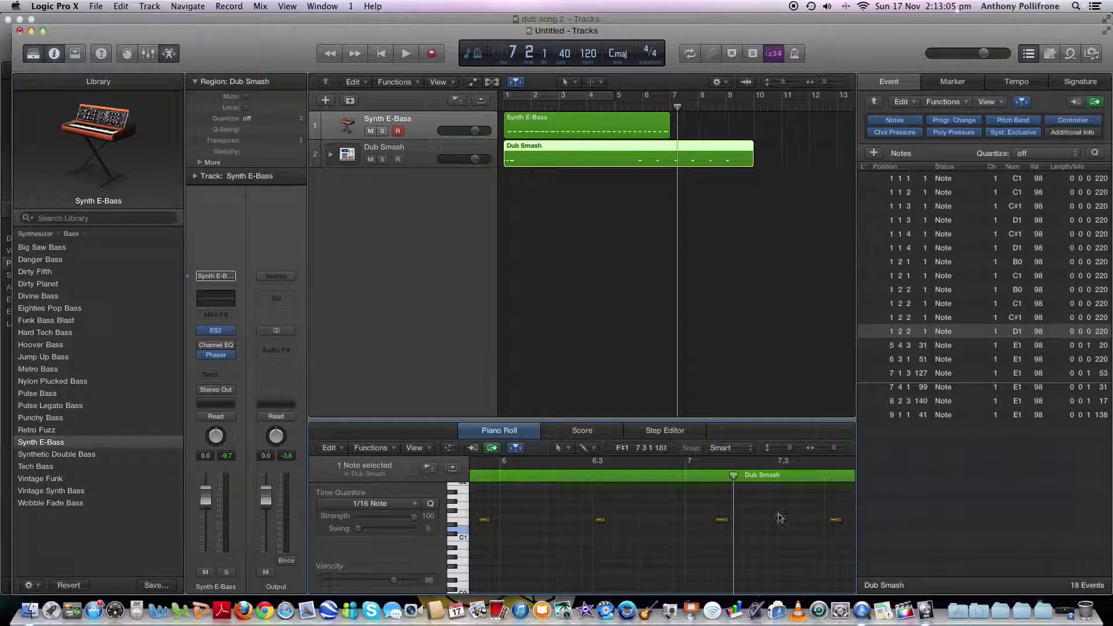
scroll(781, 518, "left", 10)
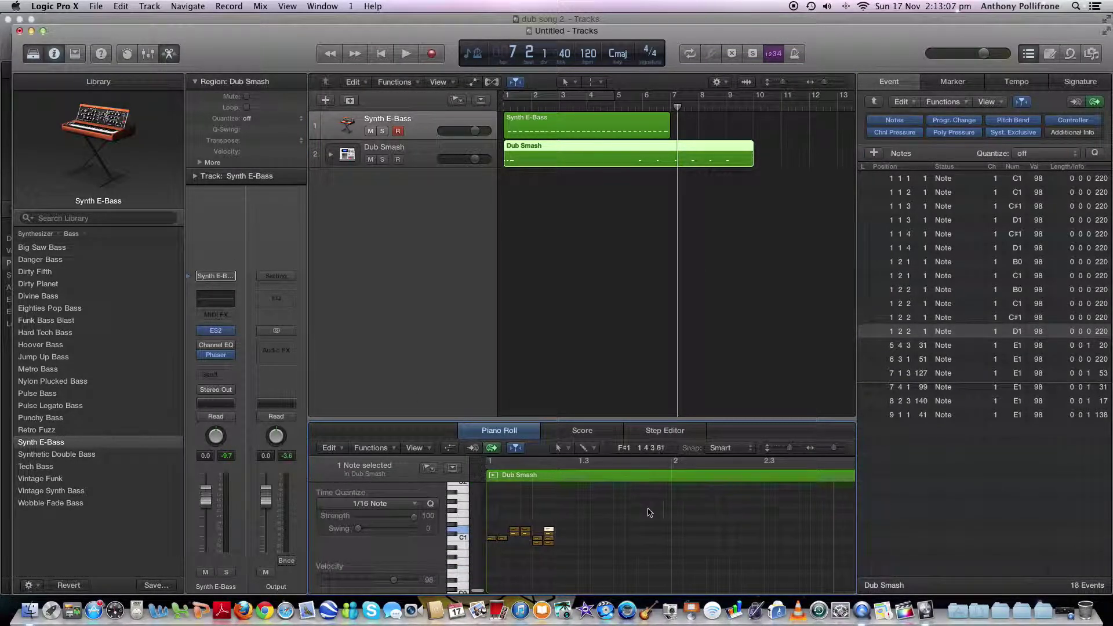
left_click_drag(649, 512, 484, 549)
key("Delete")
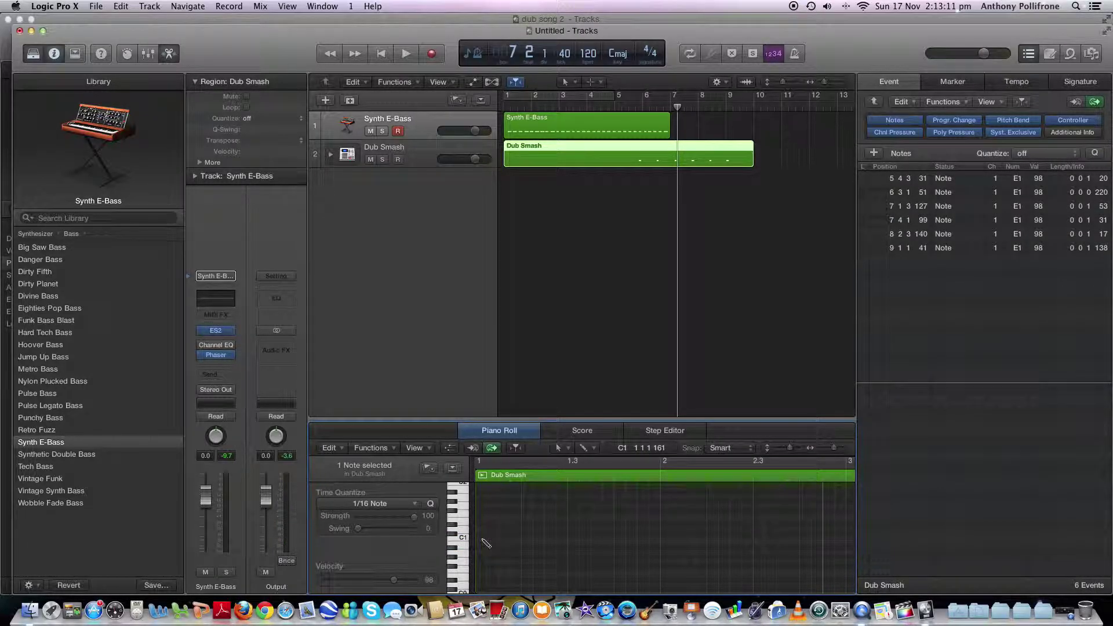
- Draw C1 at 1 1 1, D1 at 1 1 3, C1 at 1 1 4 and 1 2 1, and D1 at 1 2 2
left_click(485, 542)
left_click(500, 532)
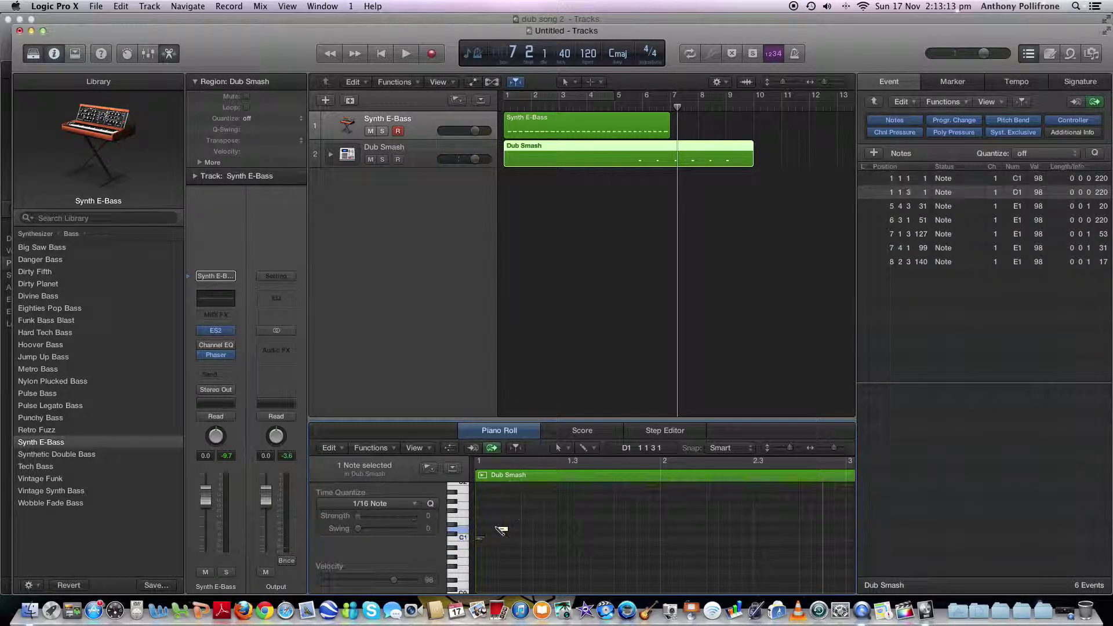
left_click(501, 529)
left_click(514, 538)
left_click(525, 538)
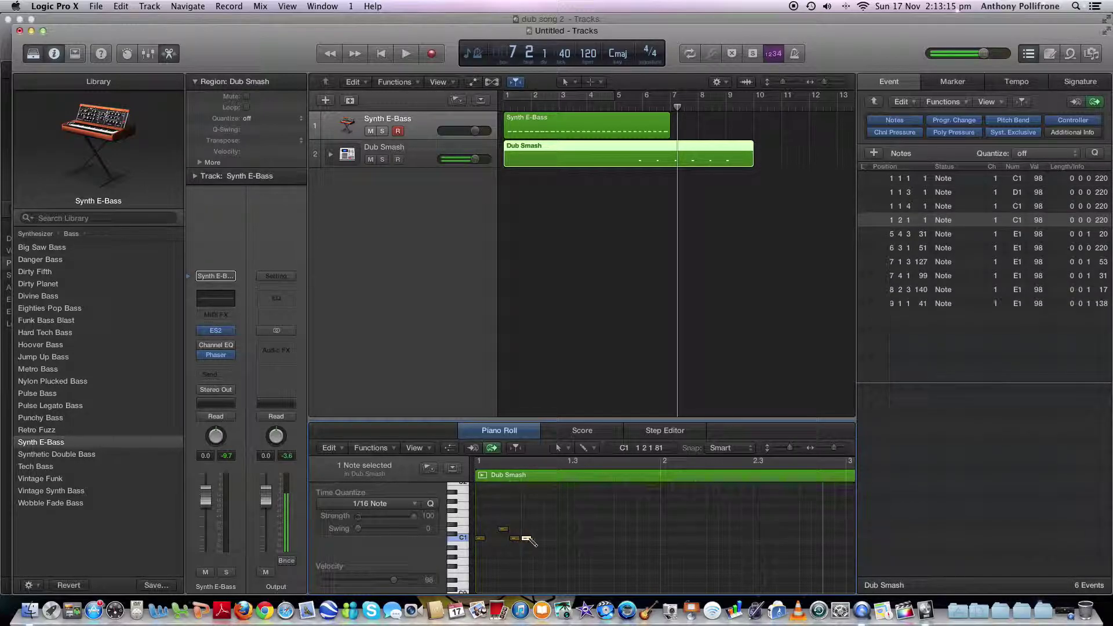
left_click(537, 533)
left_click(537, 530)
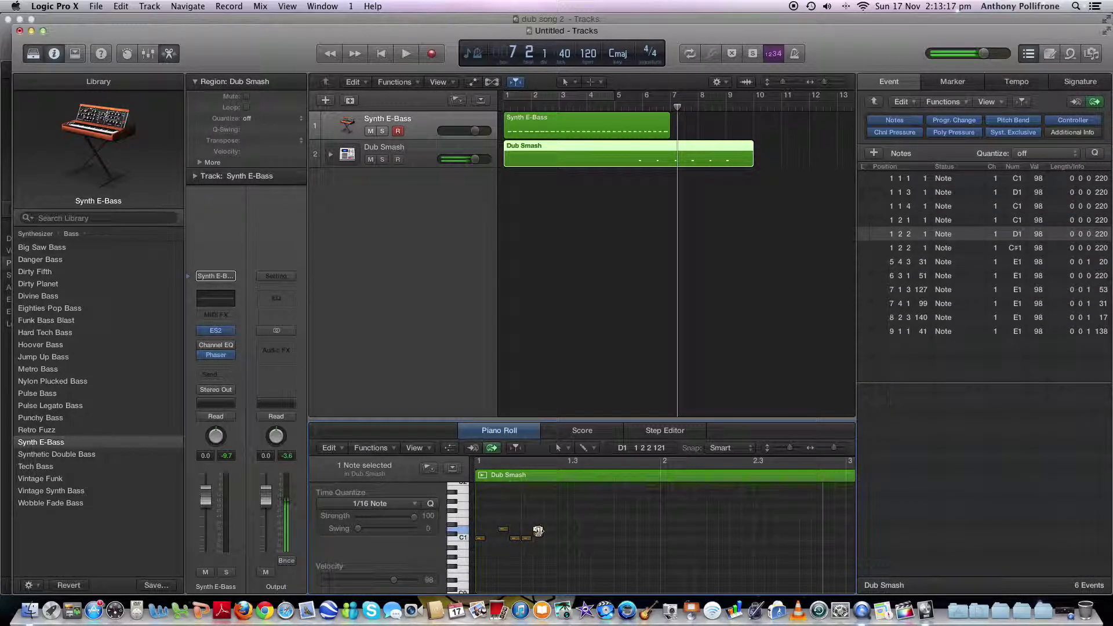
left_click(543, 537)
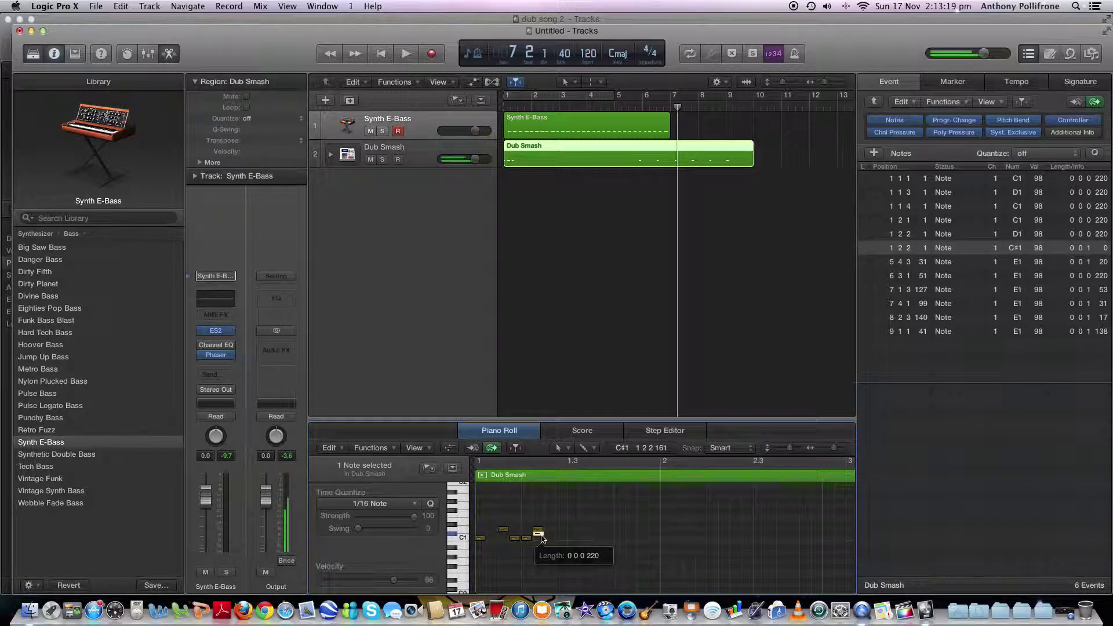
key("Delete")
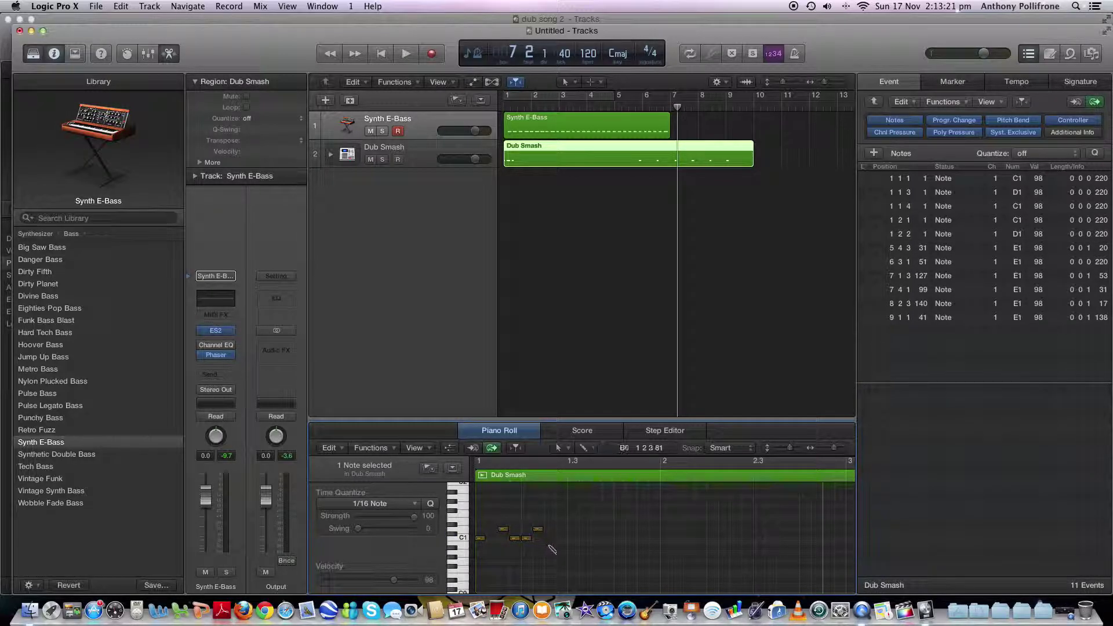
- Draw C1 at 1 2 3 and 1 2 4, D1 at 1 3 1, C1 at 1 3 2, and D1 at 1 3 3
left_click(548, 538)
left_click(559, 538)
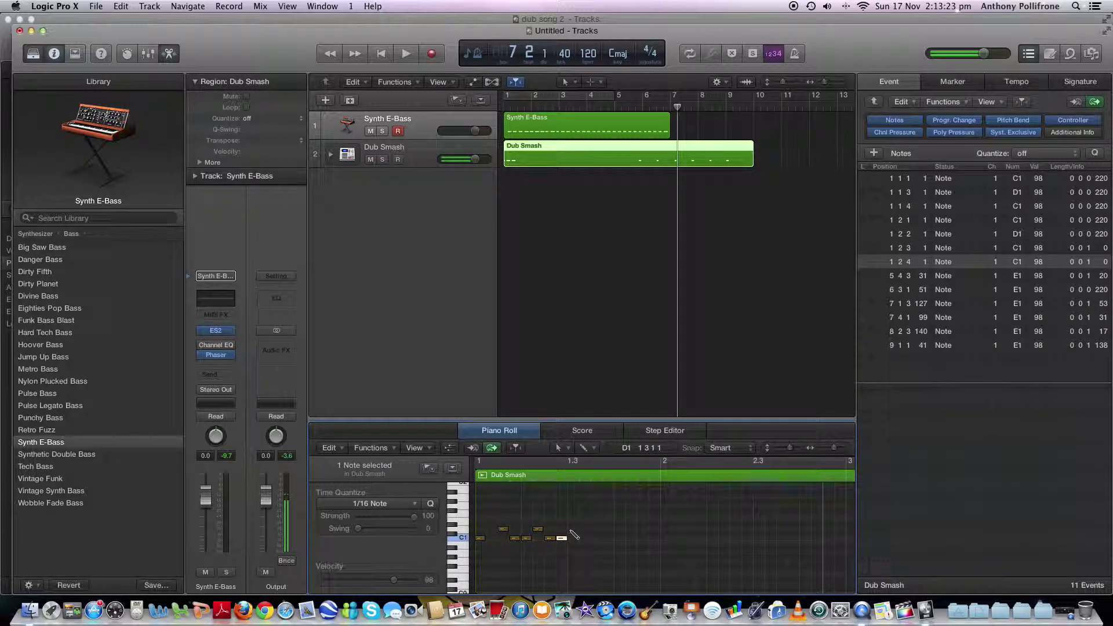
left_click(571, 530)
left_click(584, 538)
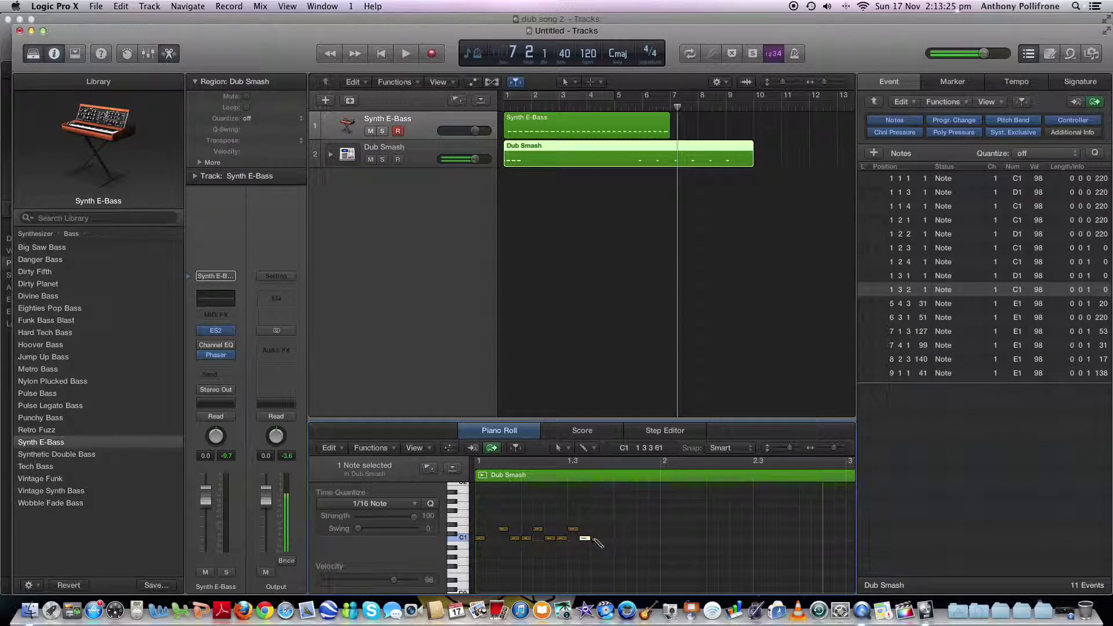
left_click(597, 534)
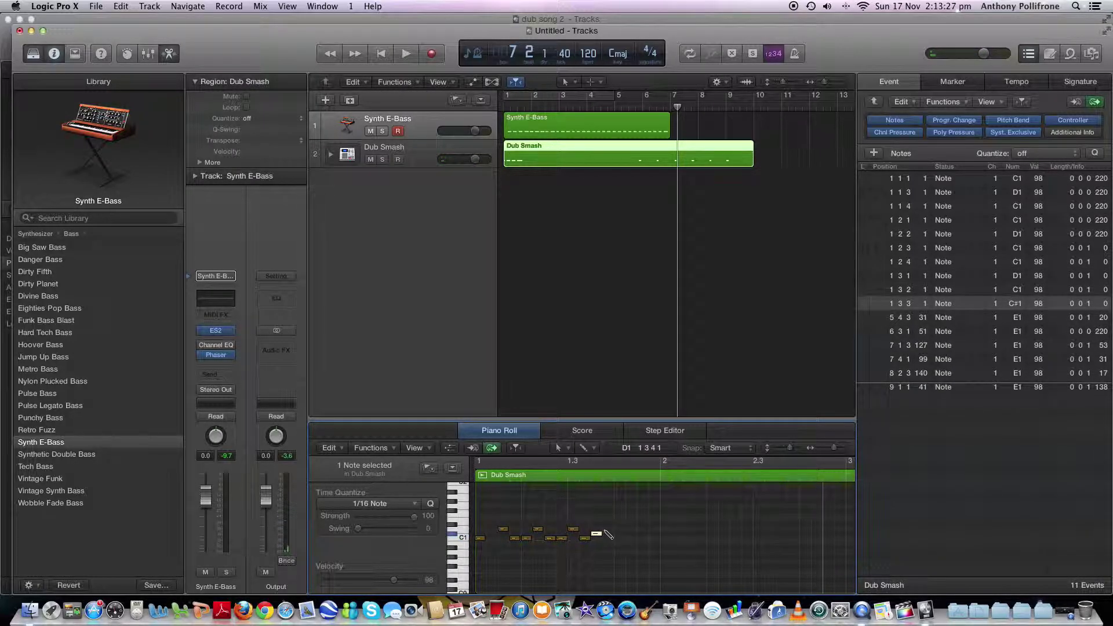
left_click(597, 534)
key("Delete")
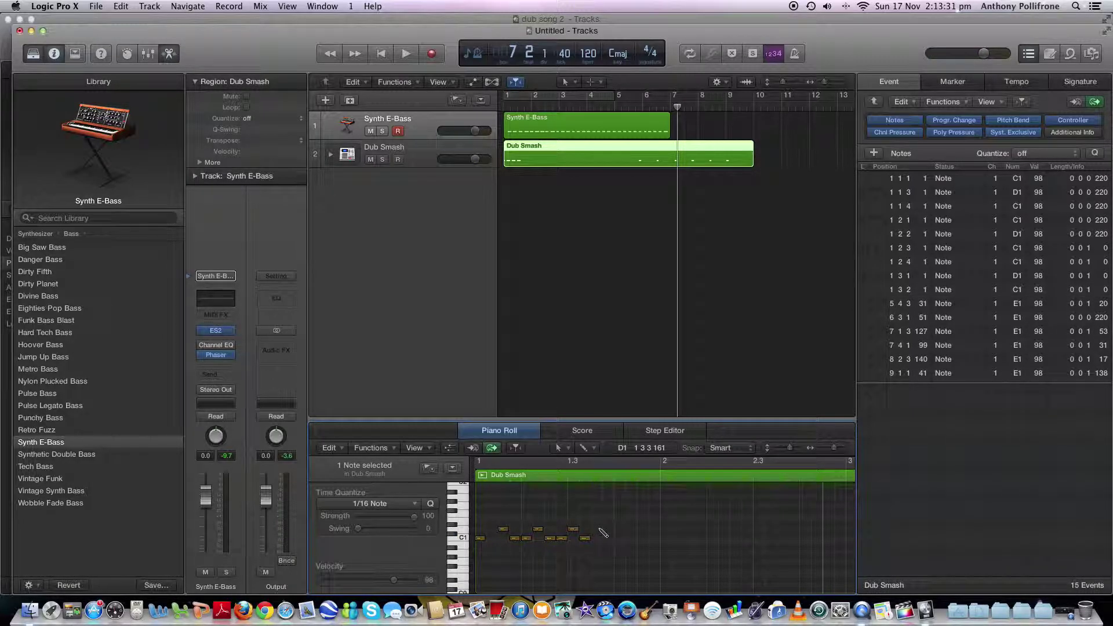
left_click(597, 530)
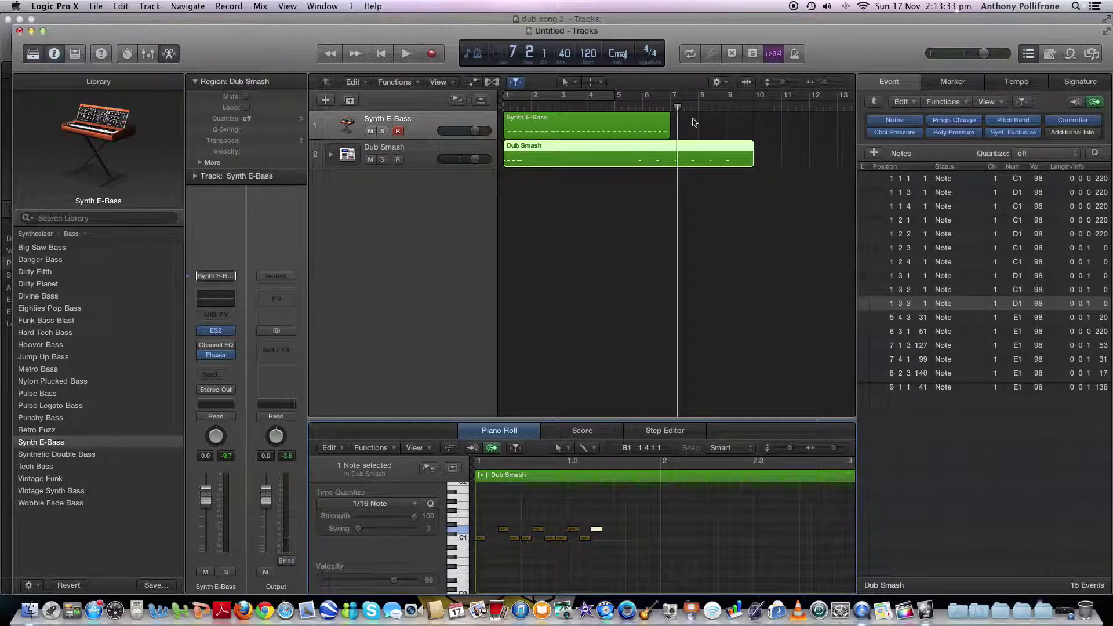
- Play the new bass and drum parts from bar 1 twice
left_click(506, 104)
key("space")
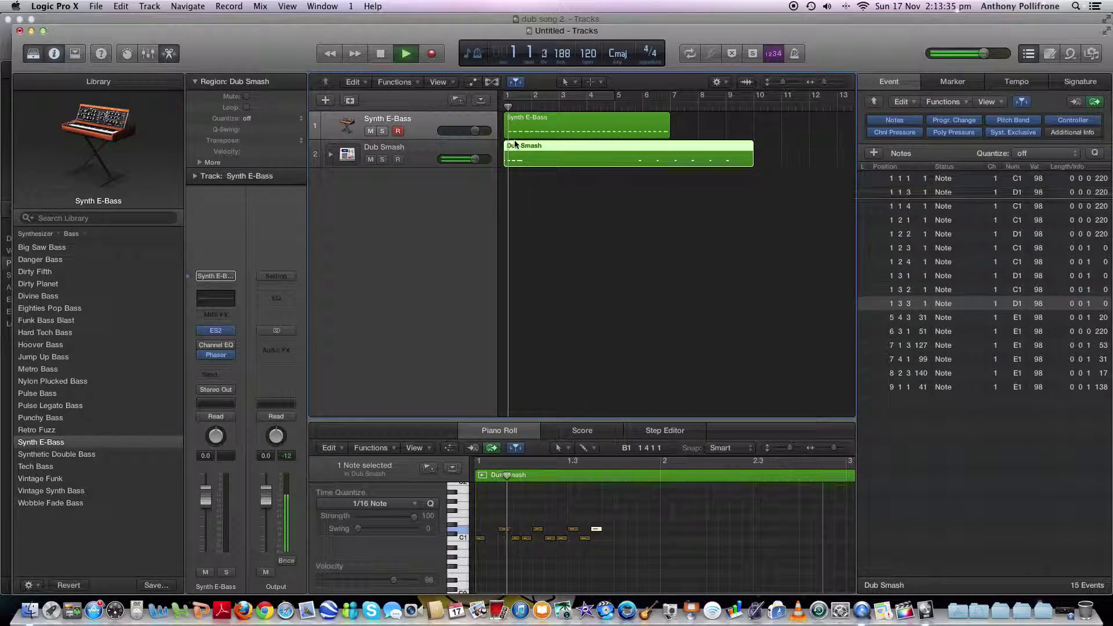
key("space")
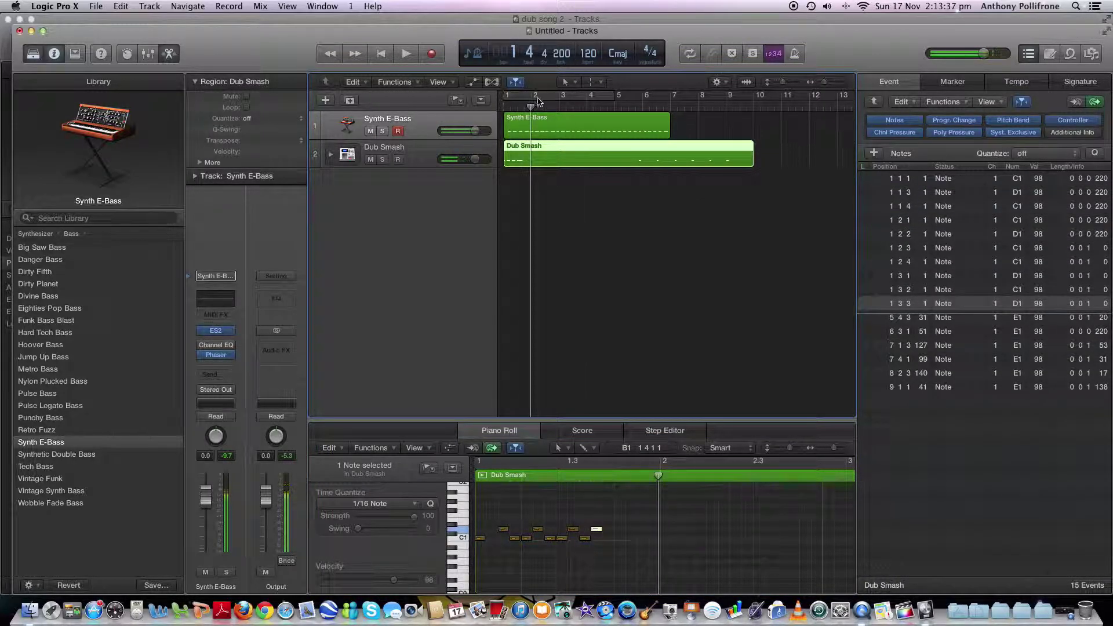
left_click(505, 104)
key("space")
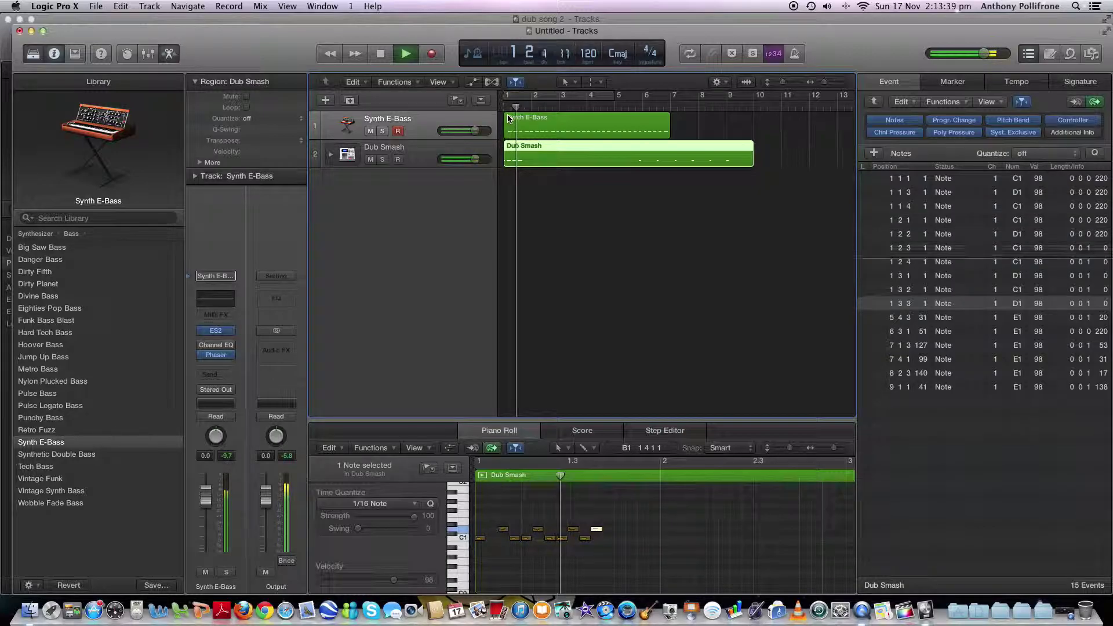
key("space")
- Delete the Synth E-Bass region, play back from bar 1, then delete the Dub Smash region
left_click(509, 119)
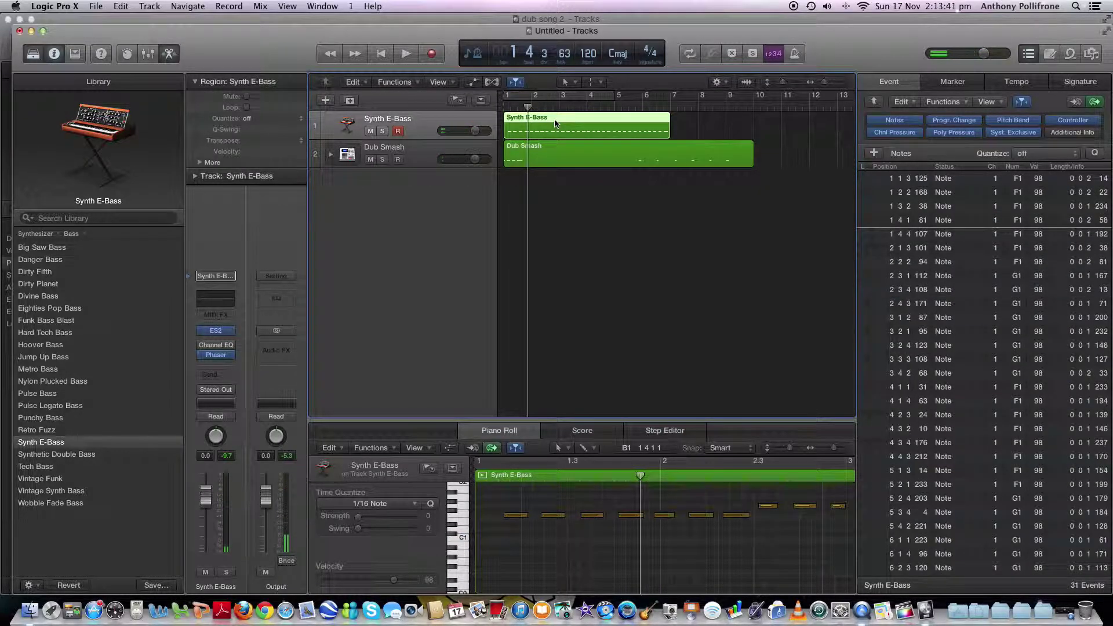
key("Delete")
key("Return")
key("space")
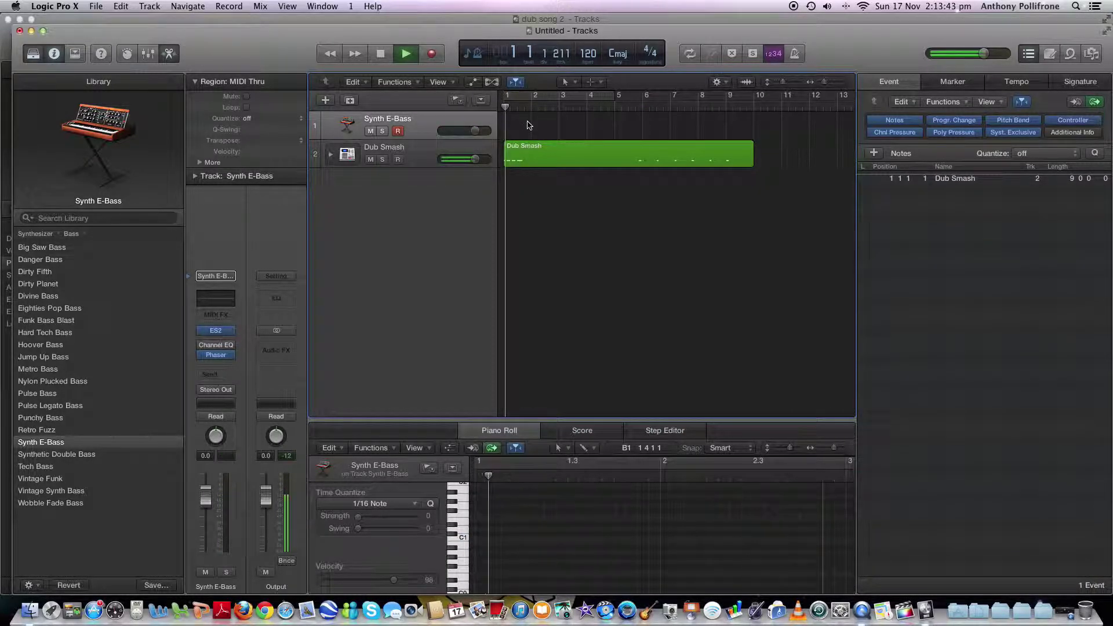
key("space")
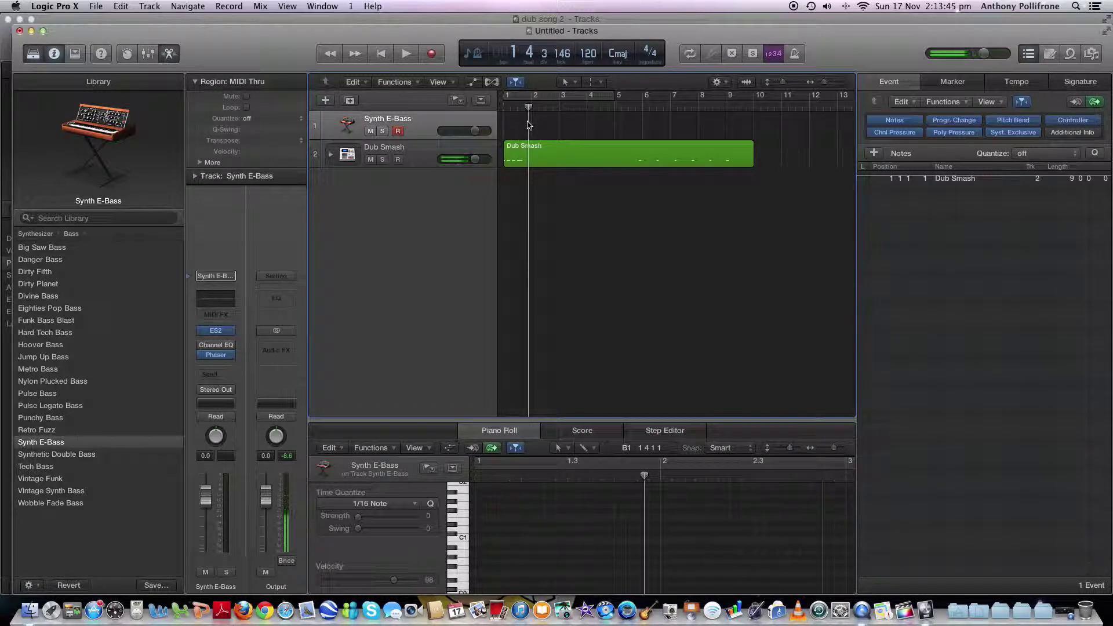
left_click(544, 153)
key("Delete")
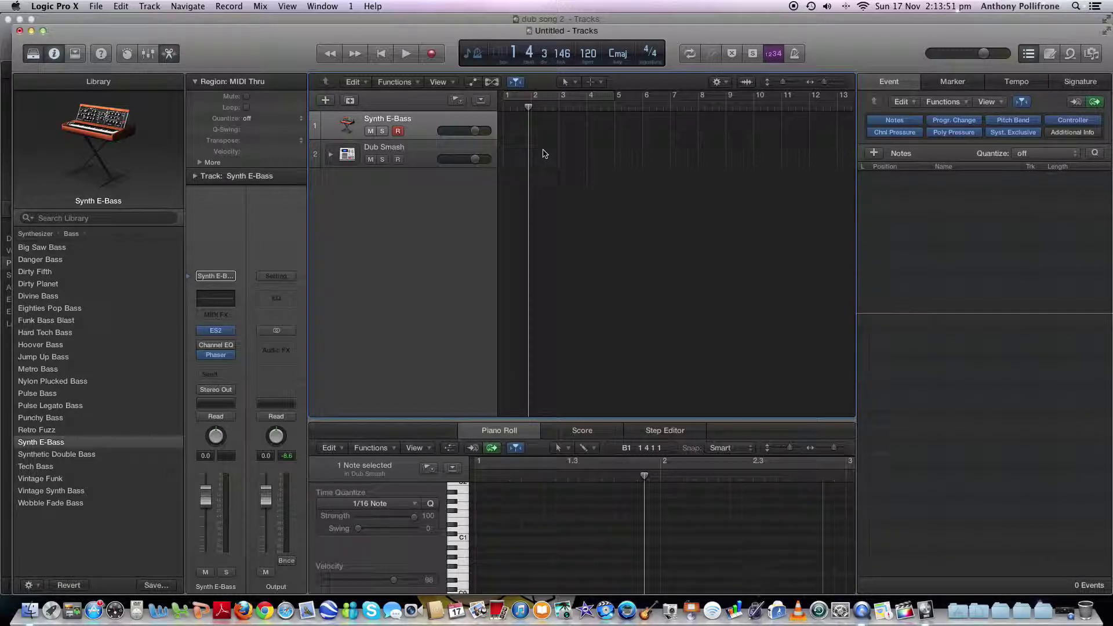
left_click(149, 6)
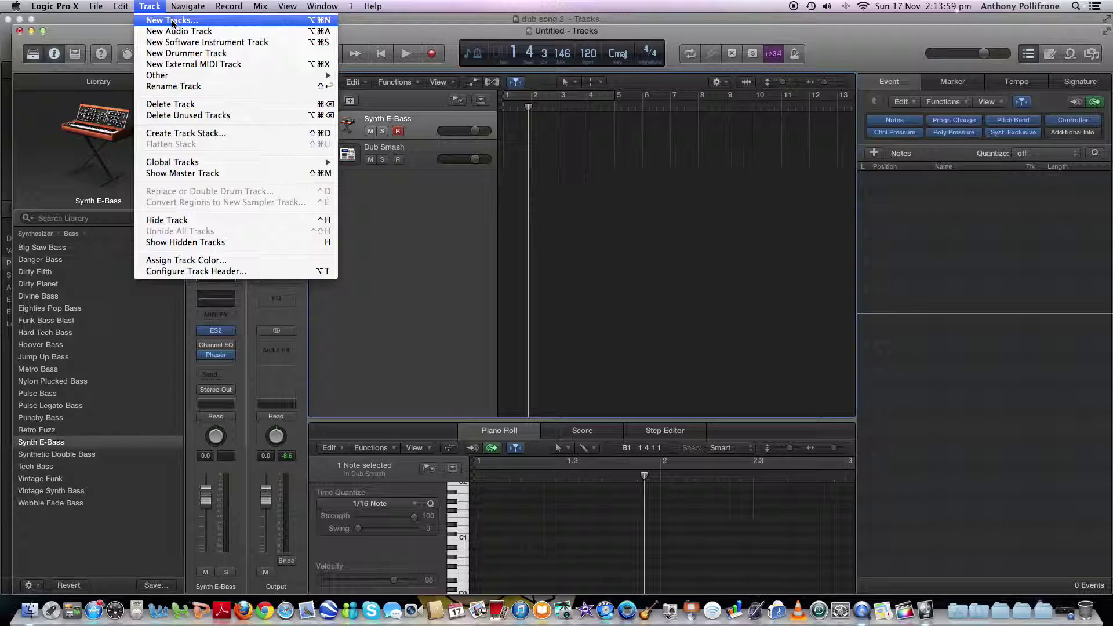
- Dismiss the open Track menu without choosing a command
left_click(445, 35)
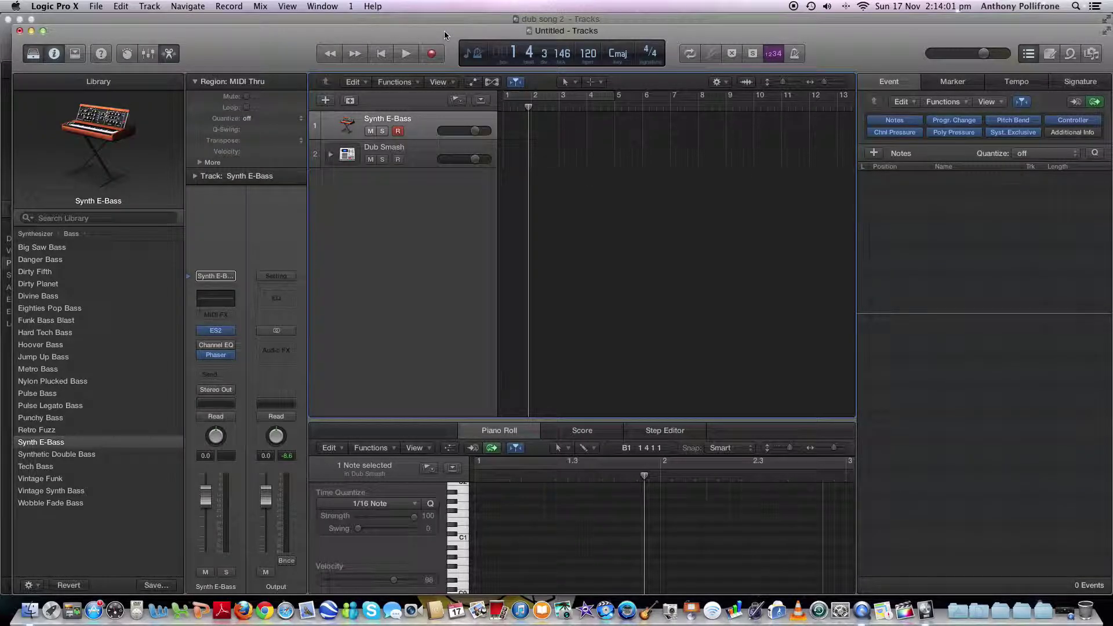